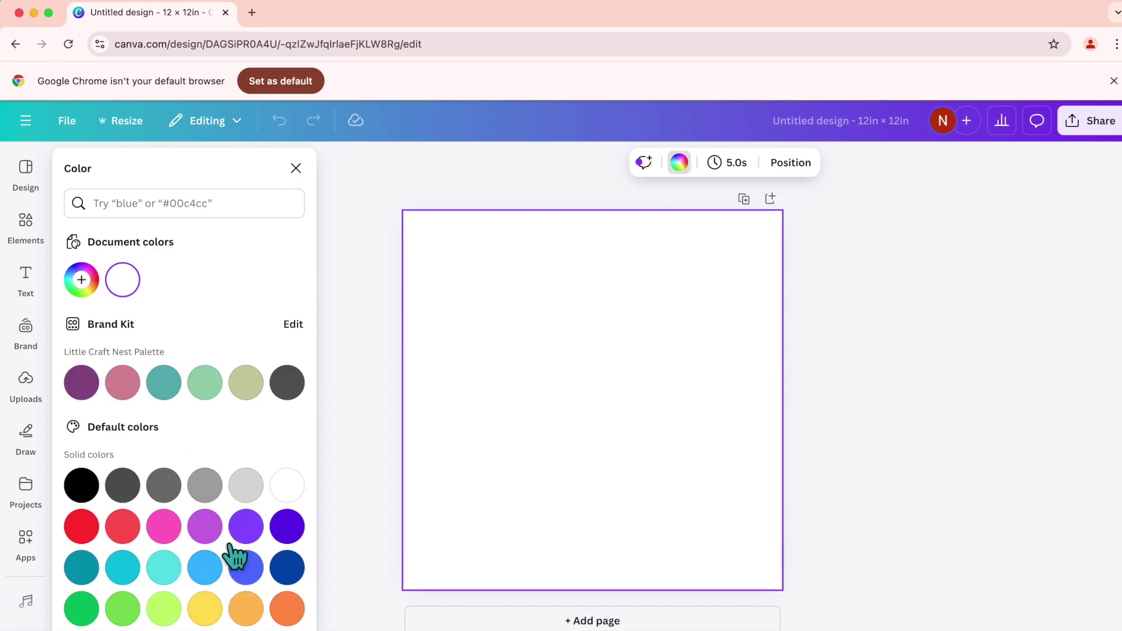
Step: Set the blank page's background colour to solid black
{"action": "left_click", "coordinate": [82, 486]}
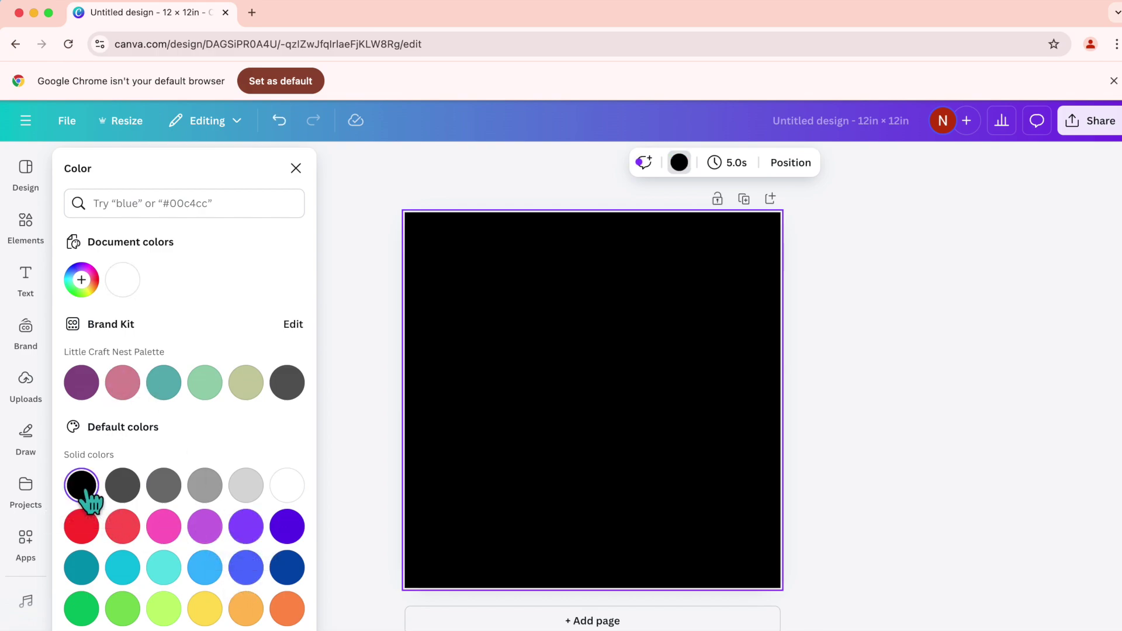
{"action": "scroll", "coordinate": [121, 501], "scroll_direction": "down", "scroll_amount": 2}
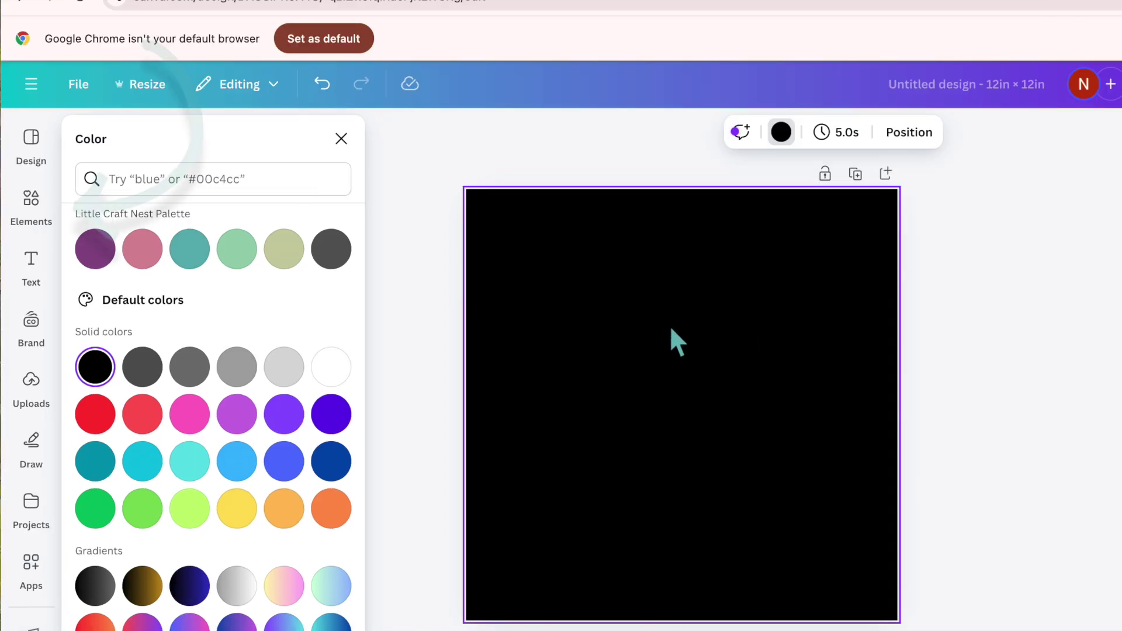
Step: Search the elements library for "lion" and limit the results to graphics
{"action": "left_click", "coordinate": [35, 207]}
{"action": "left_click", "coordinate": [241, 151]}
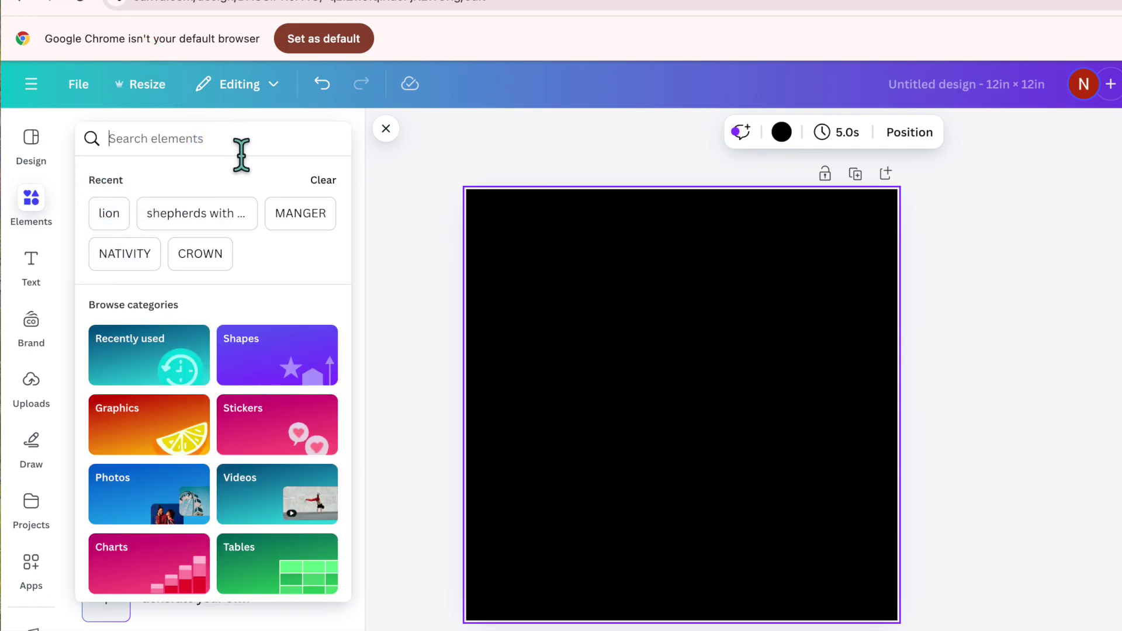
{"action": "type", "text": "lion"}
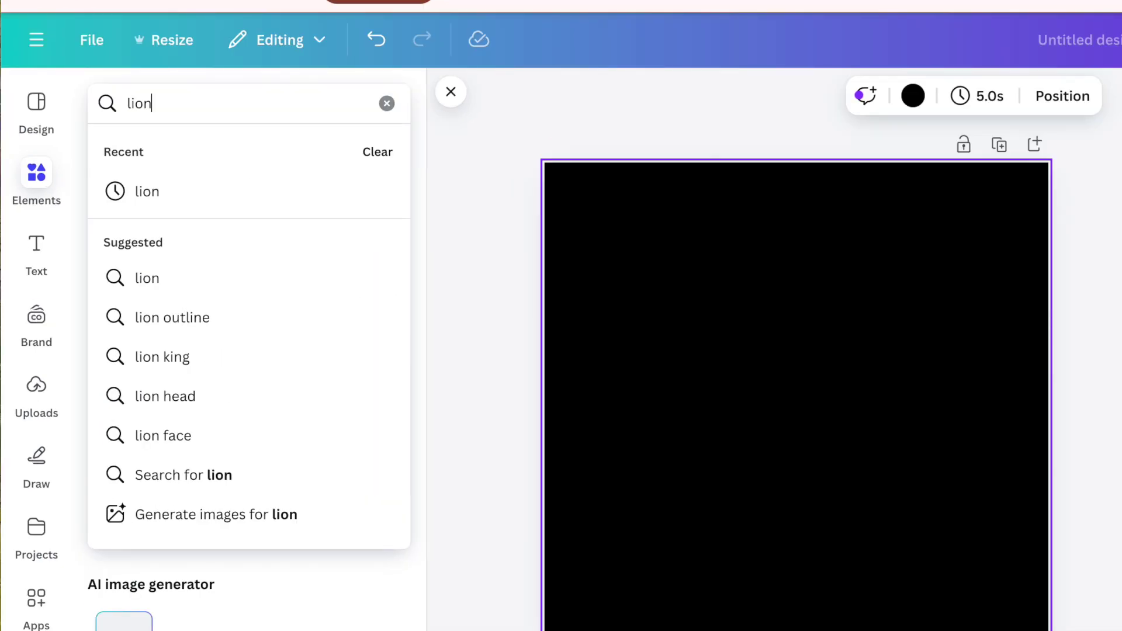
{"action": "key", "text": "Return"}
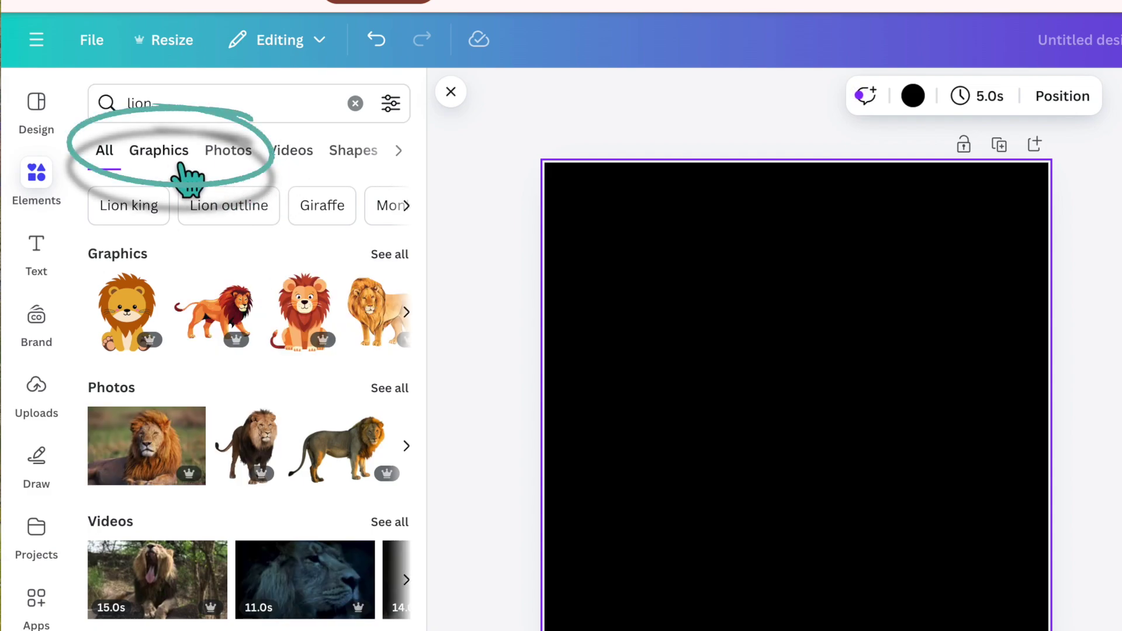
{"action": "left_click", "coordinate": [170, 153]}
Step: Find the realistic front-facing golden lion head among the graphics and add it to the page
{"action": "scroll", "coordinate": [264, 347], "scroll_direction": "down", "scroll_amount": 3}
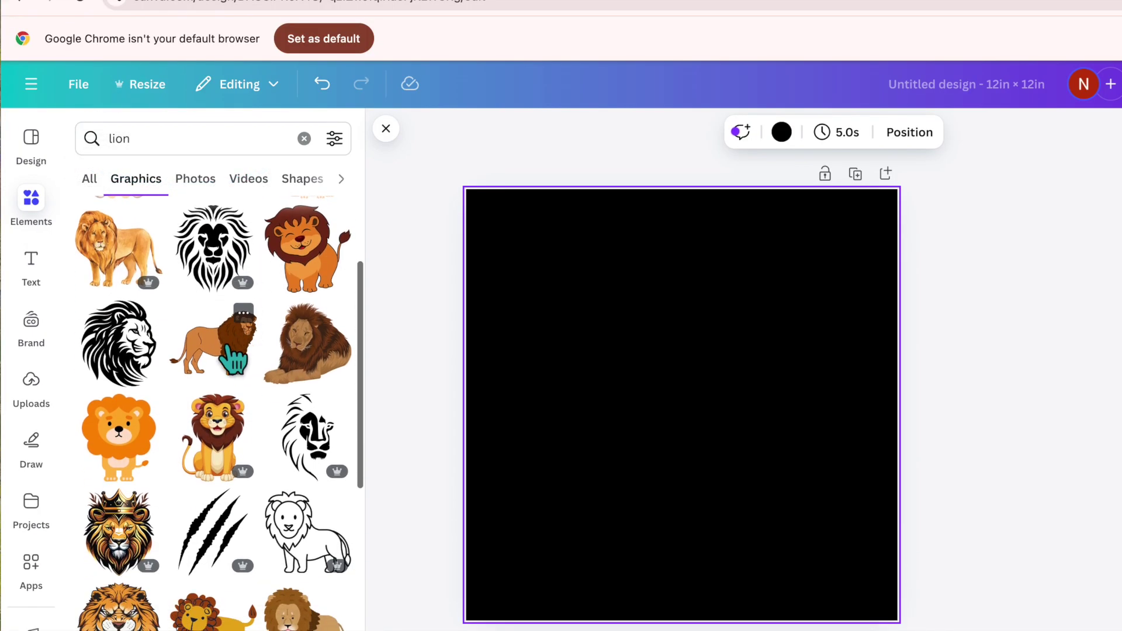
{"action": "scroll", "coordinate": [234, 363], "scroll_direction": "up", "scroll_amount": 3}
{"action": "scroll", "coordinate": [234, 359], "scroll_direction": "down", "scroll_amount": 8}
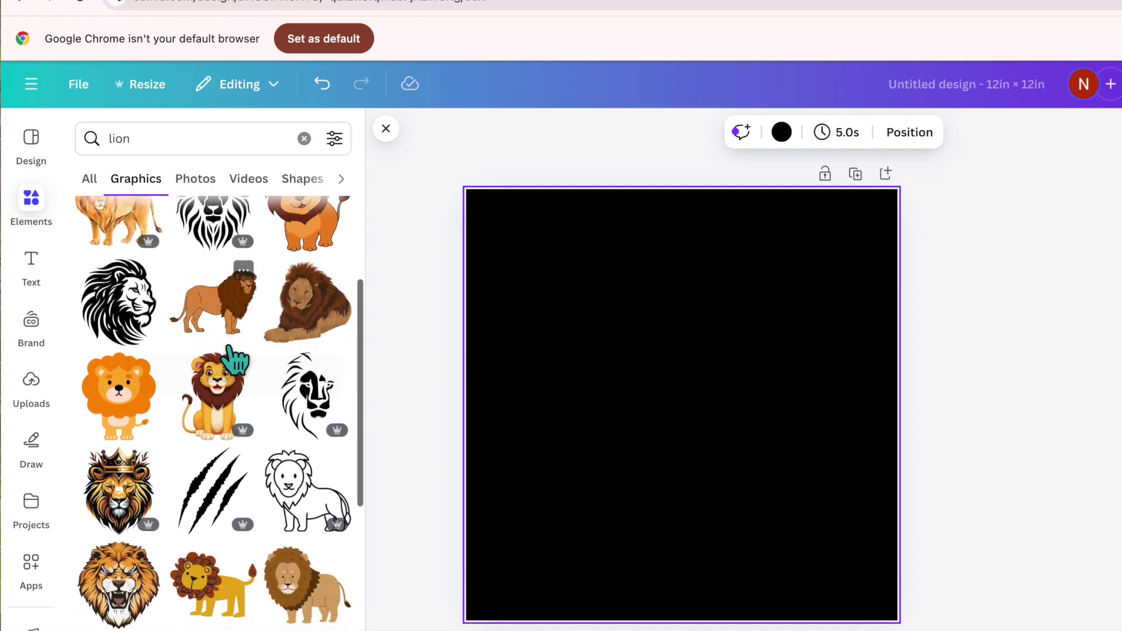
{"action": "scroll", "coordinate": [233, 368], "scroll_direction": "down", "scroll_amount": 5}
{"action": "scroll", "coordinate": [232, 362], "scroll_direction": "up", "scroll_amount": 1}
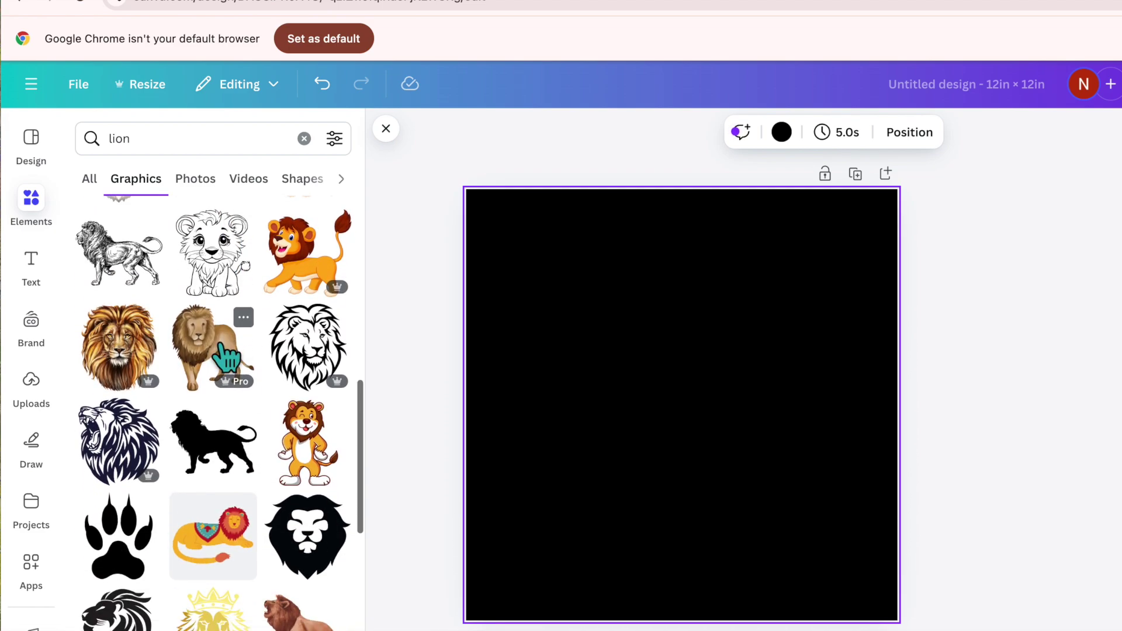
{"action": "left_click", "coordinate": [119, 357]}
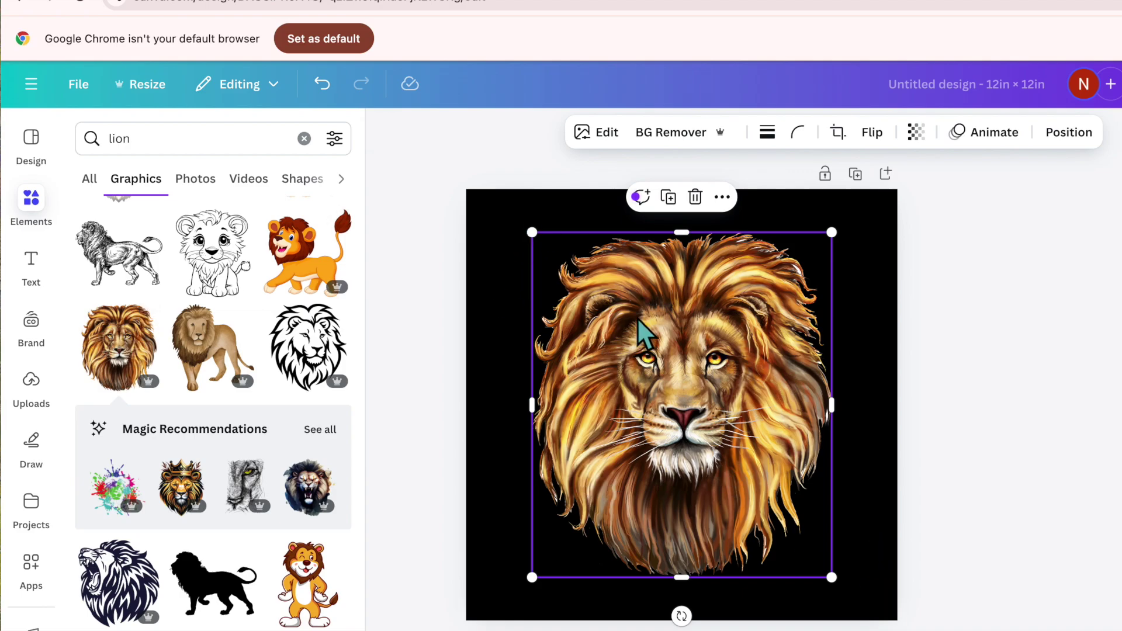
Step: Apply the Classic filter from the Mono group to the lion image
{"action": "left_click", "coordinate": [608, 135]}
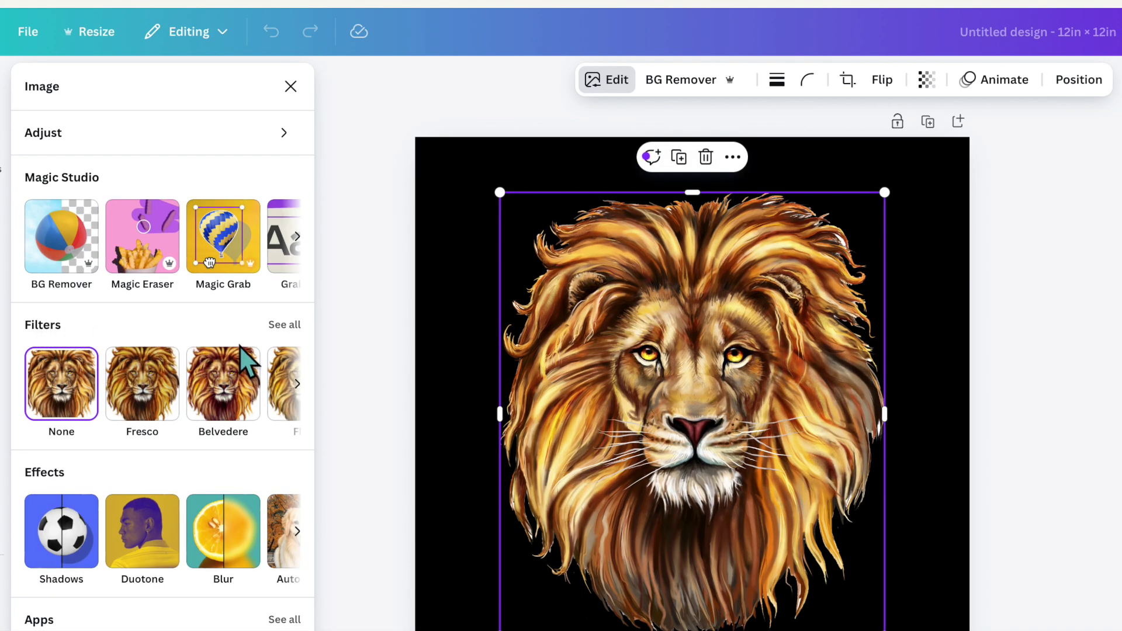
{"action": "left_click", "coordinate": [330, 380]}
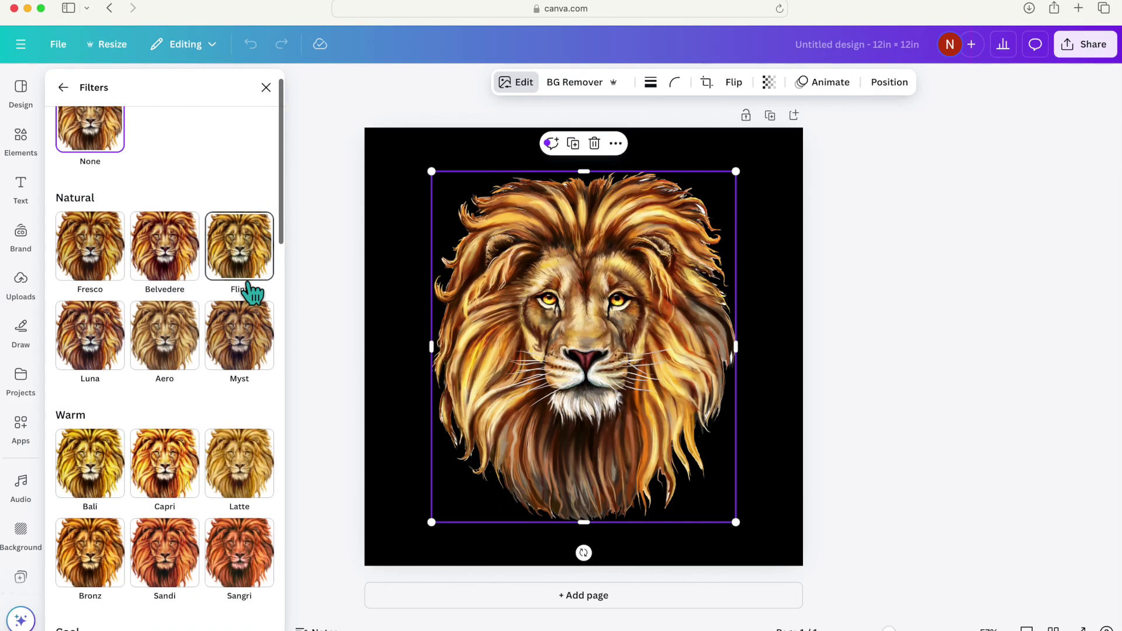
{"action": "scroll", "coordinate": [273, 344], "scroll_direction": "down", "scroll_amount": 5}
{"action": "scroll", "coordinate": [252, 292], "scroll_direction": "down", "scroll_amount": 15}
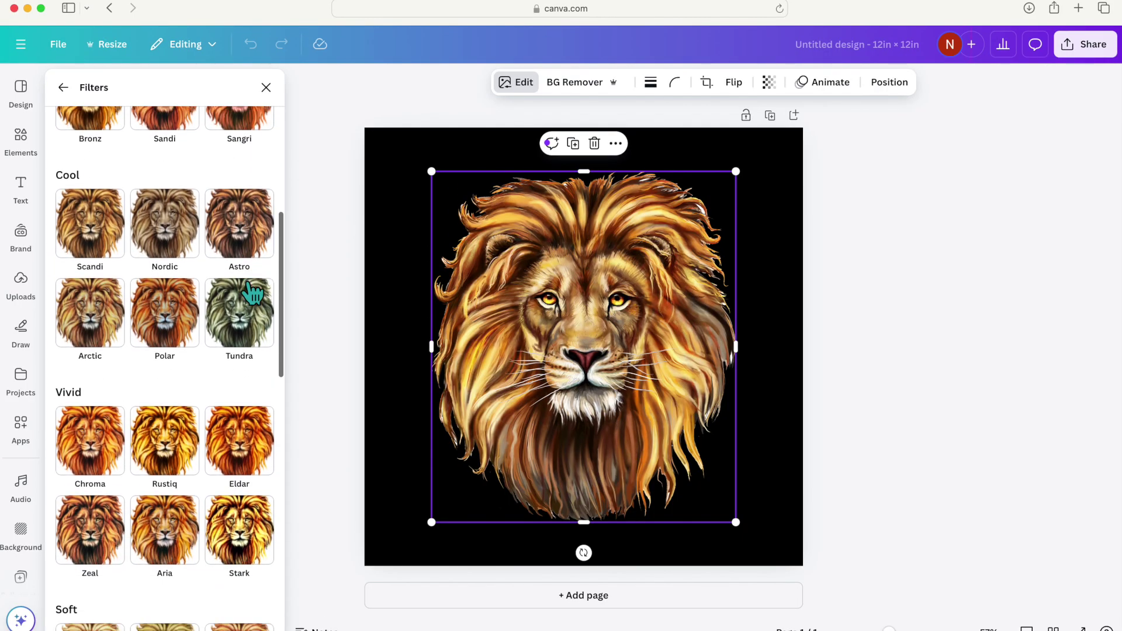
{"action": "scroll", "coordinate": [252, 292], "scroll_direction": "down", "scroll_amount": 5}
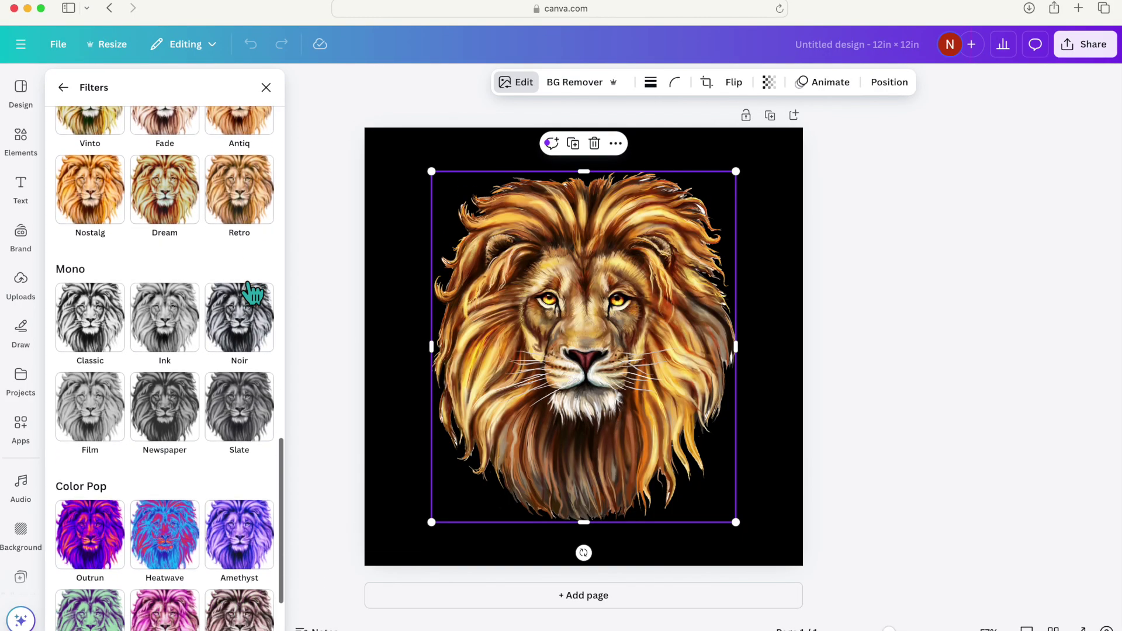
{"action": "left_click", "coordinate": [88, 227]}
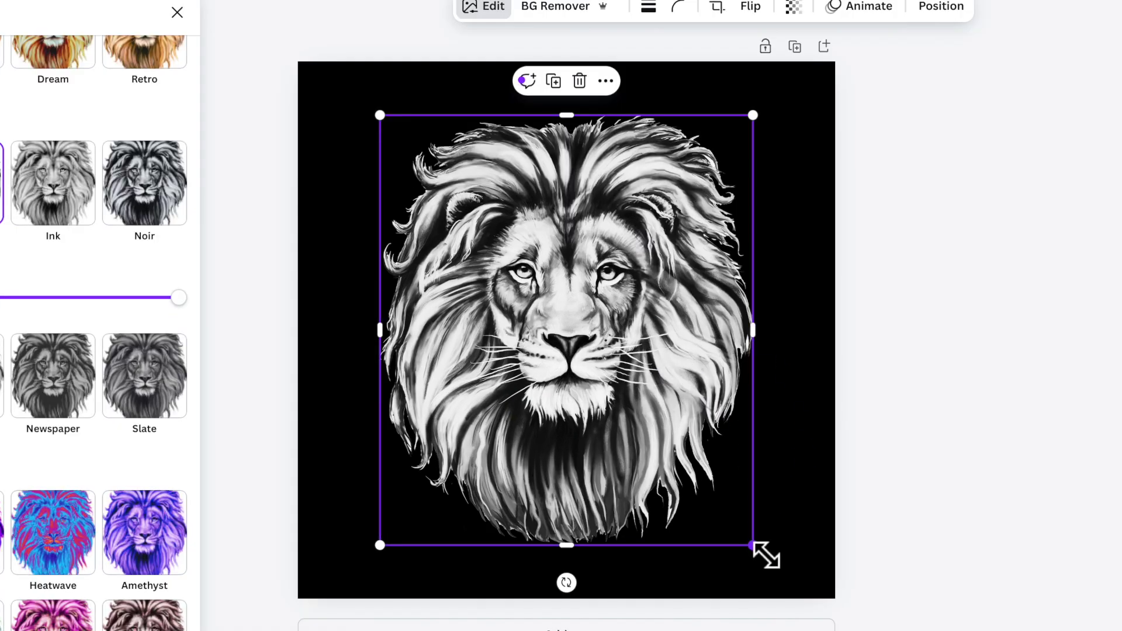
Step: Shrink the lion head to about a quarter of the page width and place it near the page's left edge, roughly mid-height
{"action": "left_click_drag", "start_coordinate": [766, 555], "coordinate": [562, 288]}
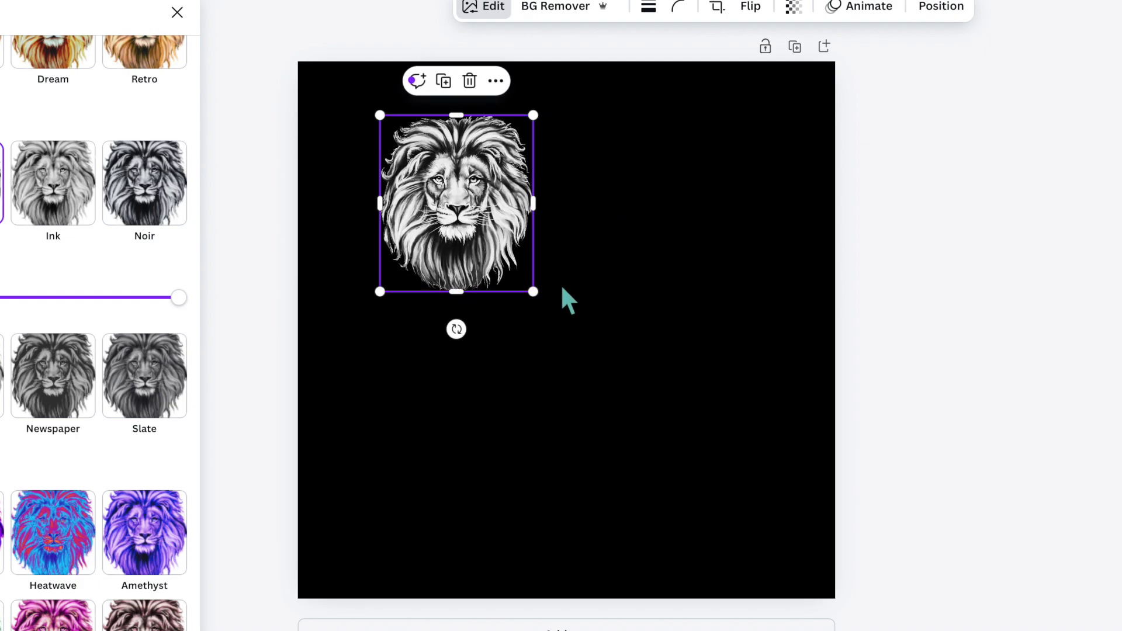
{"action": "left_click_drag", "start_coordinate": [484, 216], "coordinate": [453, 338]}
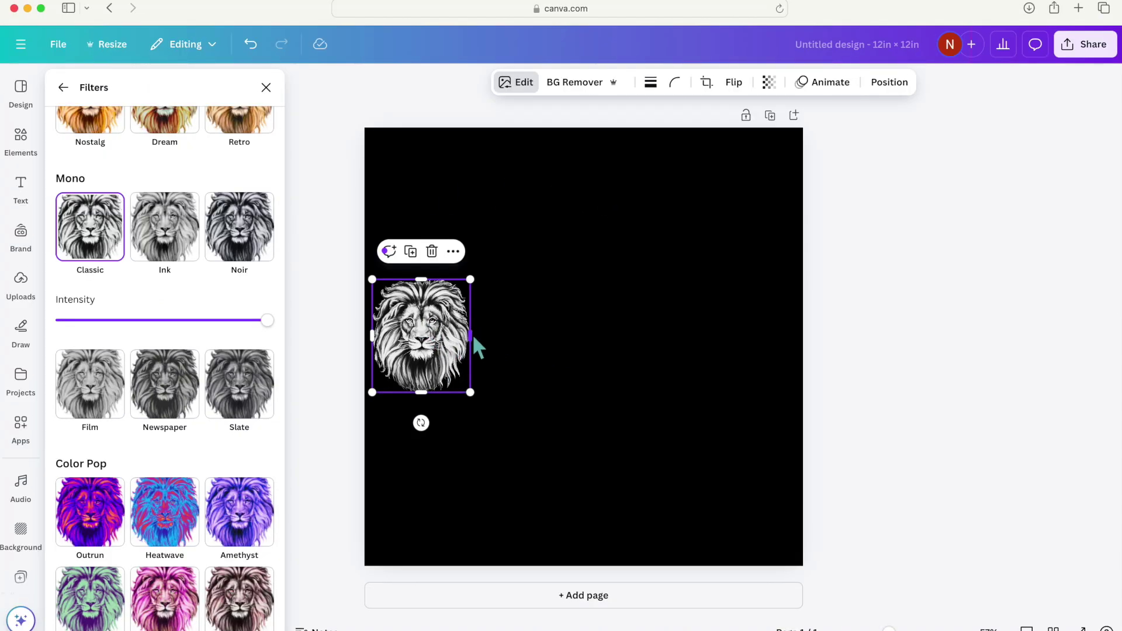
{"action": "left_click", "coordinate": [541, 290]}
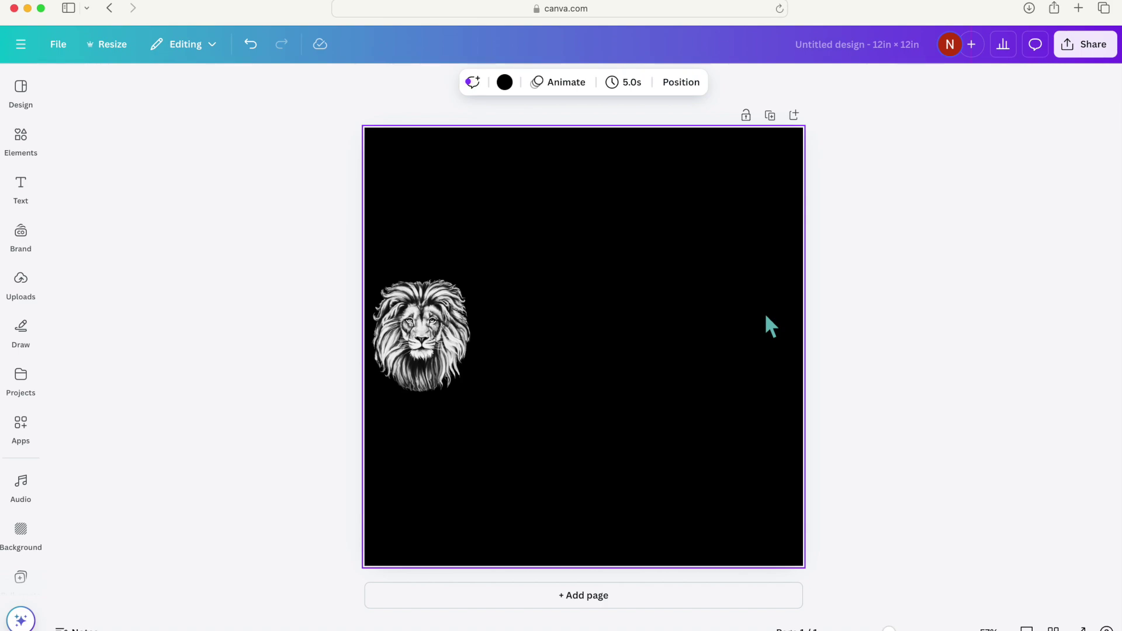
Step: Rename the design as "lion black and white"
{"action": "key", "text": "Escape"}
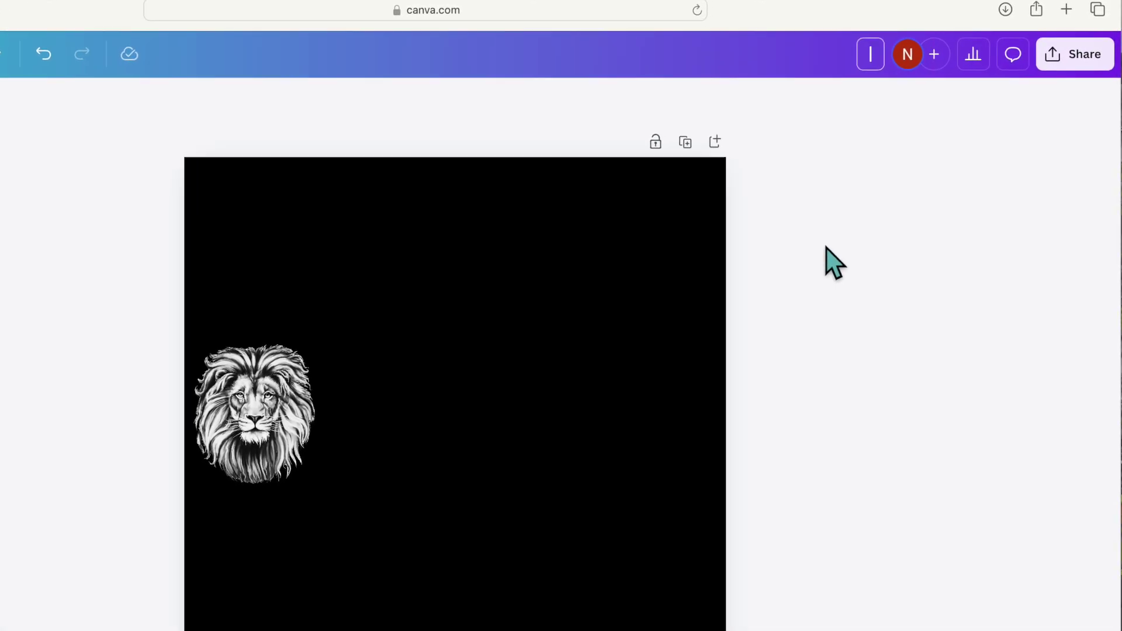
{"action": "type", "text": "lion"}
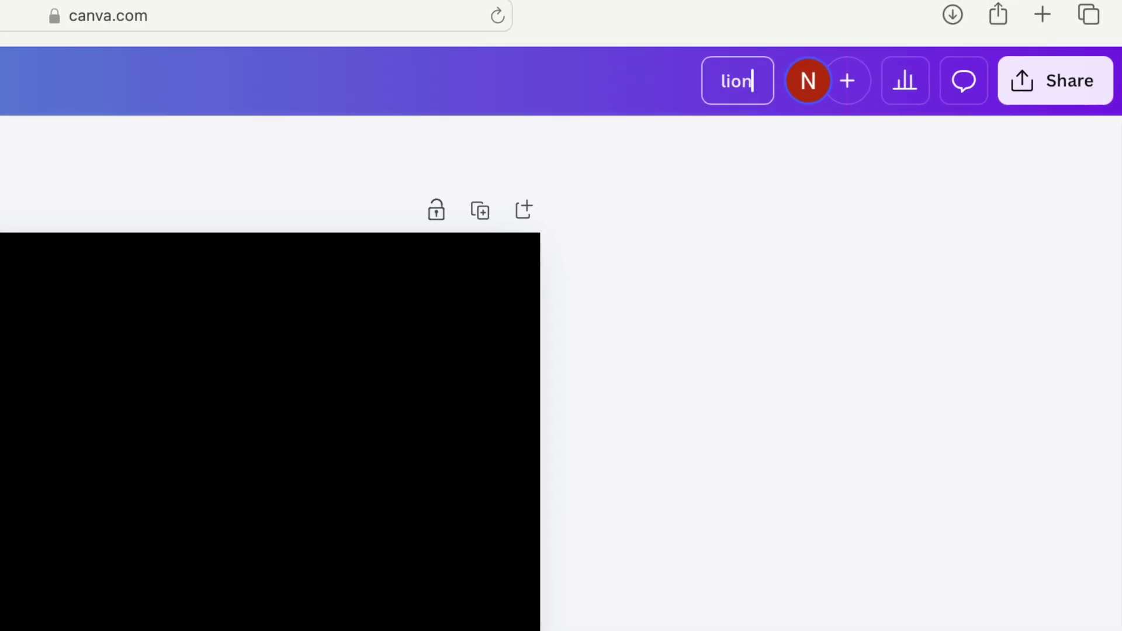
{"action": "type", "text": " black and white"}
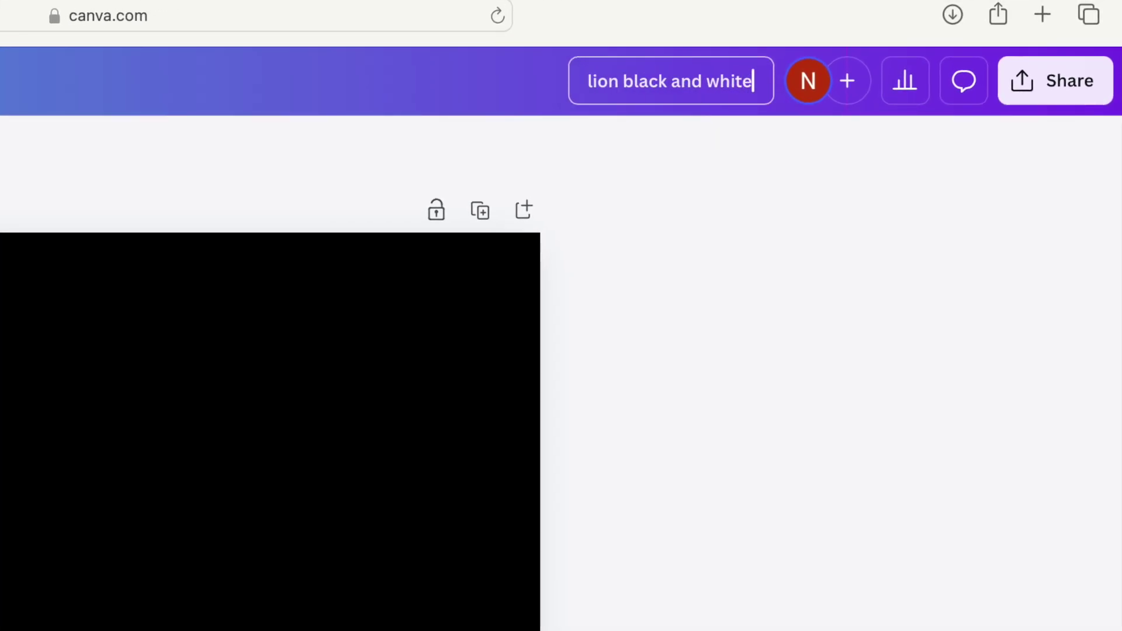
Step: Download the design as a PNG at 2,000 × 2,000 px without a transparent background
{"action": "left_click", "coordinate": [1057, 85]}
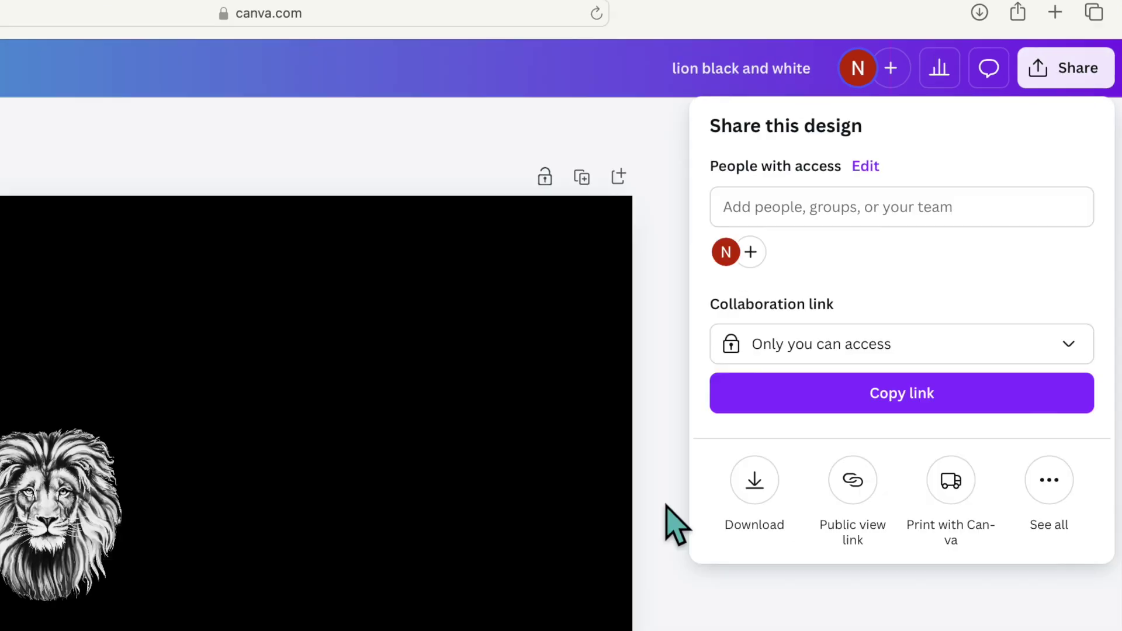
{"action": "left_click", "coordinate": [685, 569]}
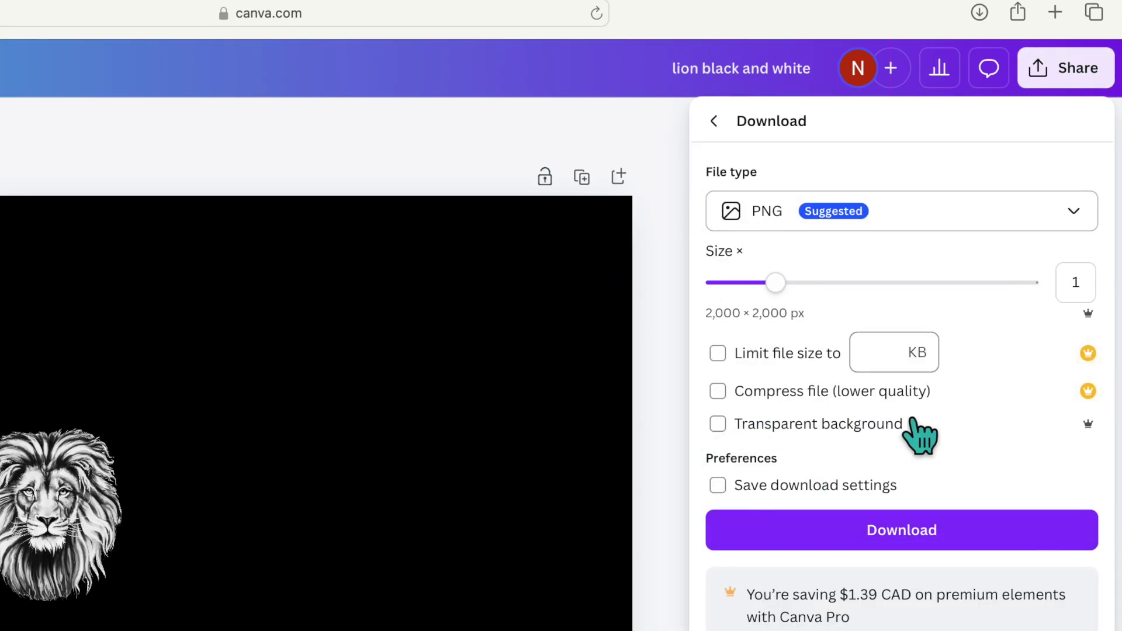
{"action": "left_click", "coordinate": [951, 530]}
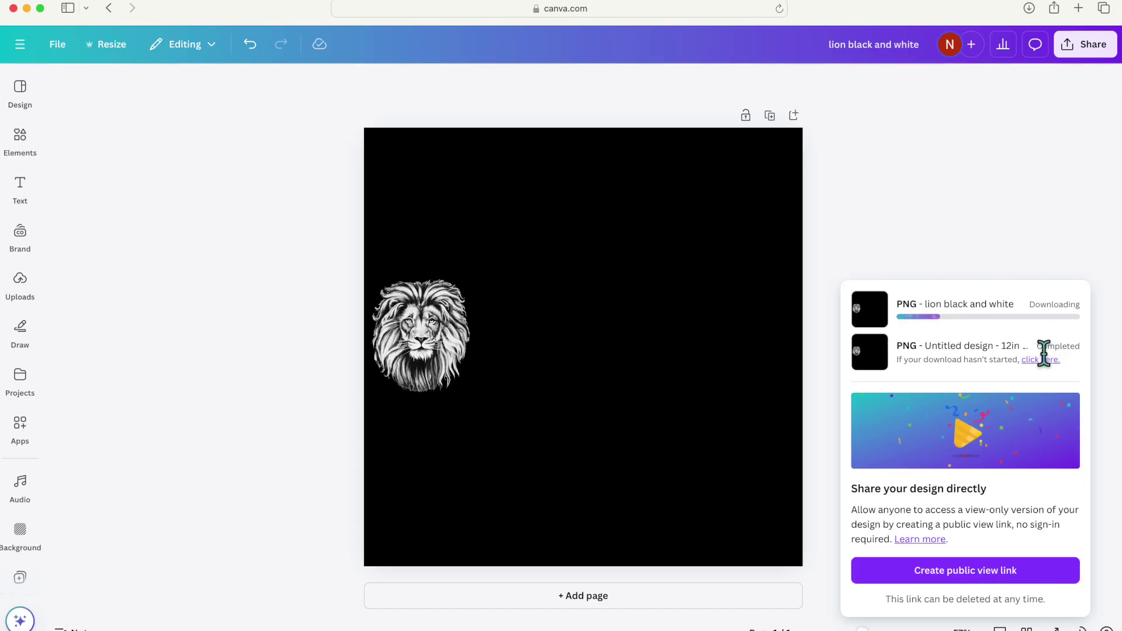
Step: Change the page's background colour from black to solid white
{"action": "left_click", "coordinate": [595, 253]}
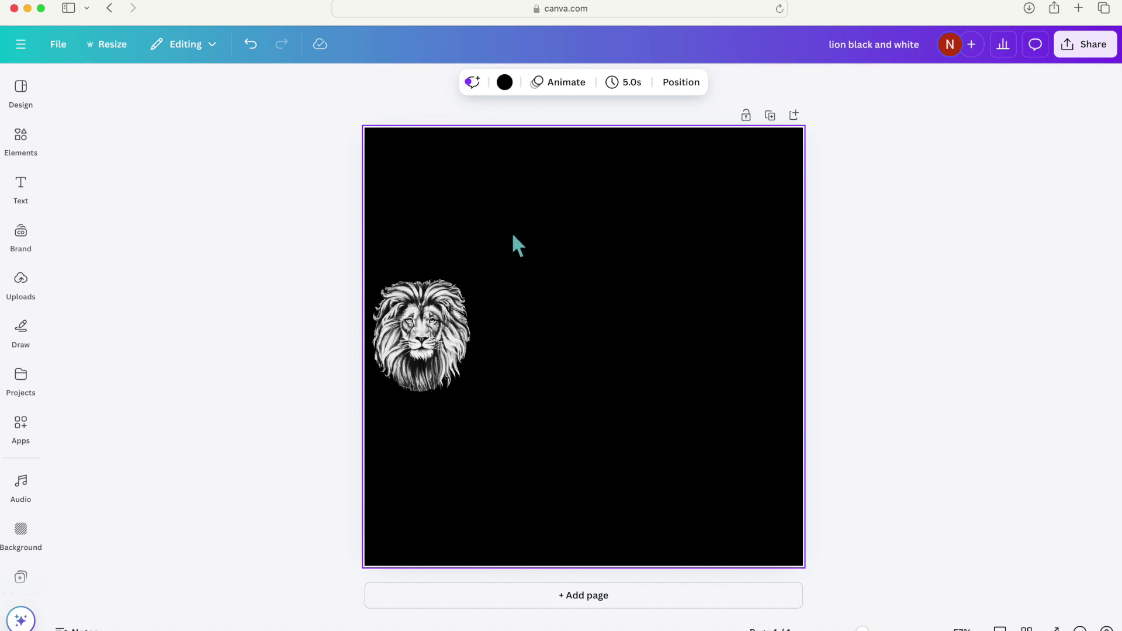
{"action": "left_click", "coordinate": [504, 83]}
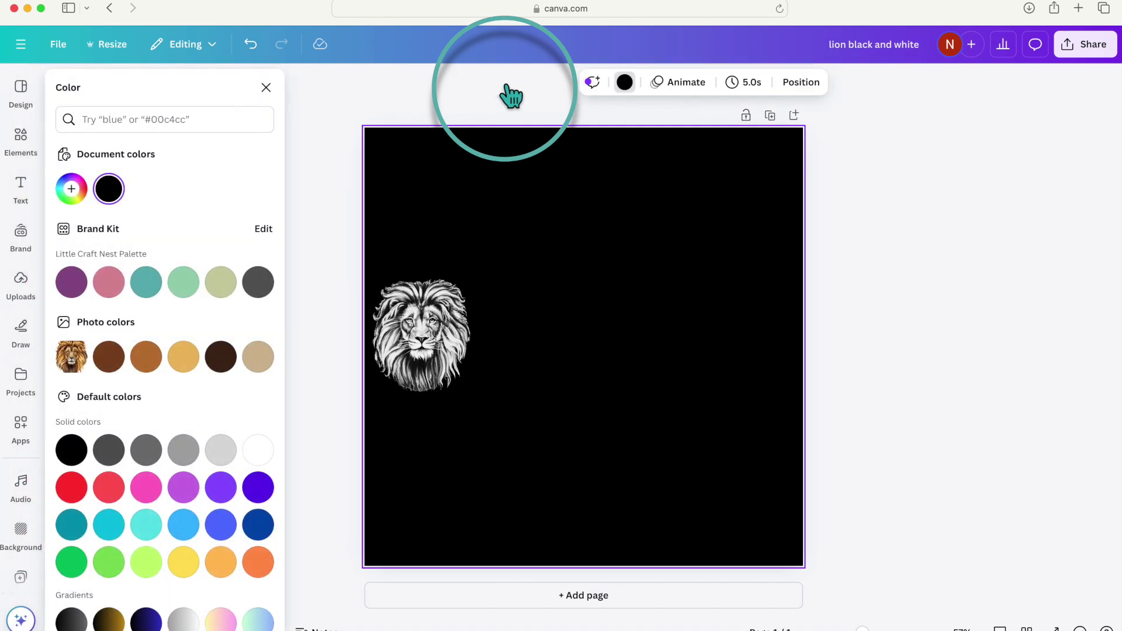
{"action": "left_click", "coordinate": [257, 451]}
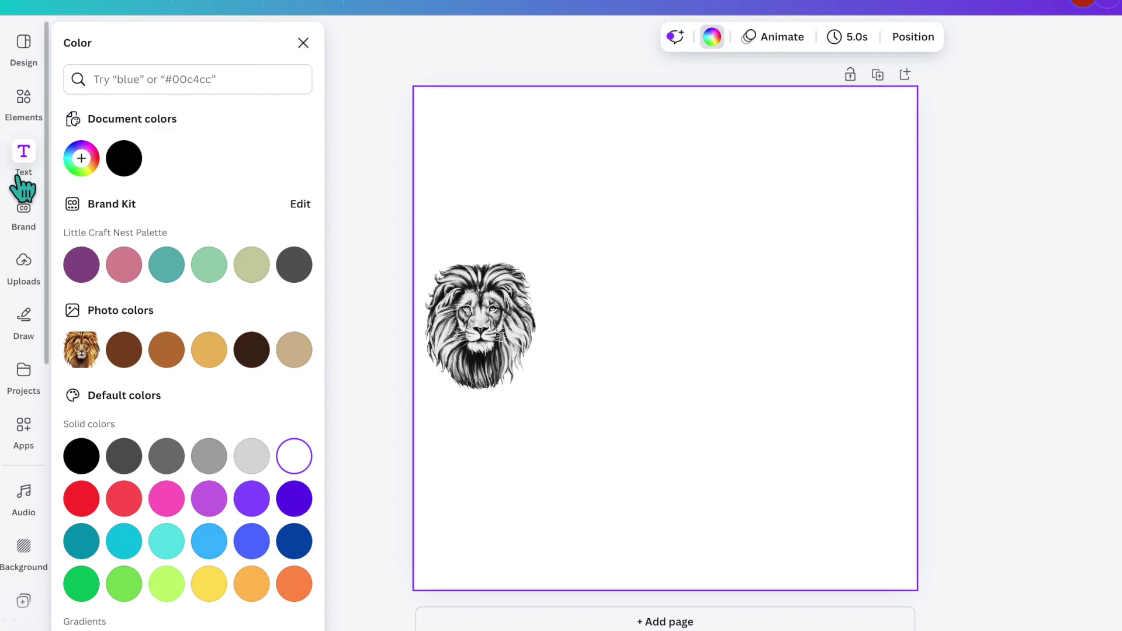
Step: Find the TypeCutOut app among the available apps and open it
{"action": "left_click", "coordinate": [22, 432]}
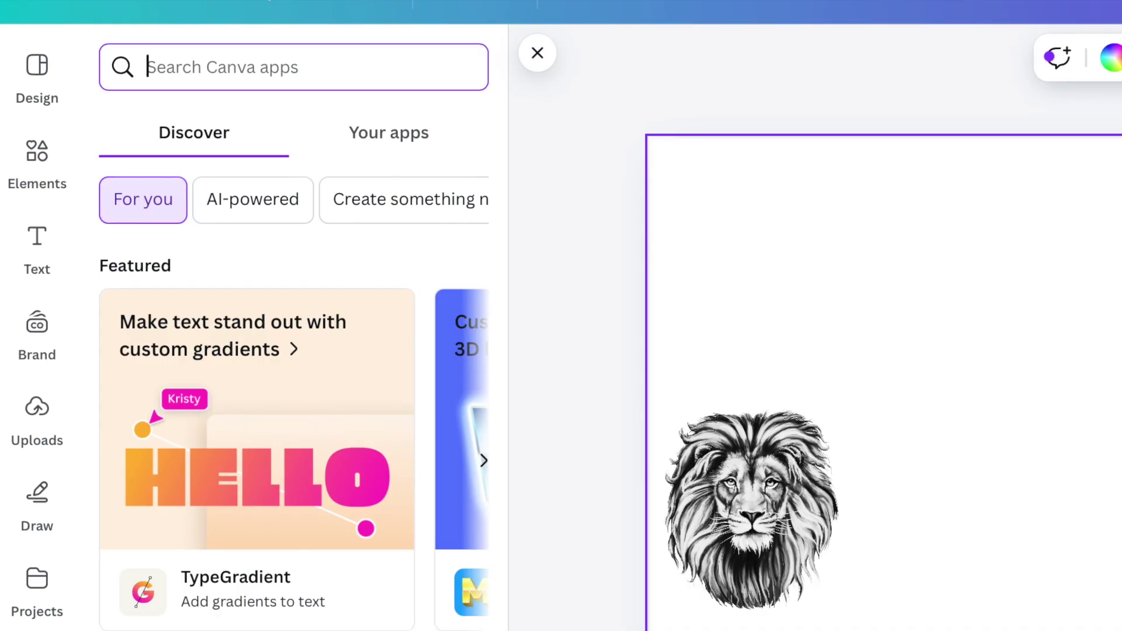
{"action": "type", "text": "typecutout"}
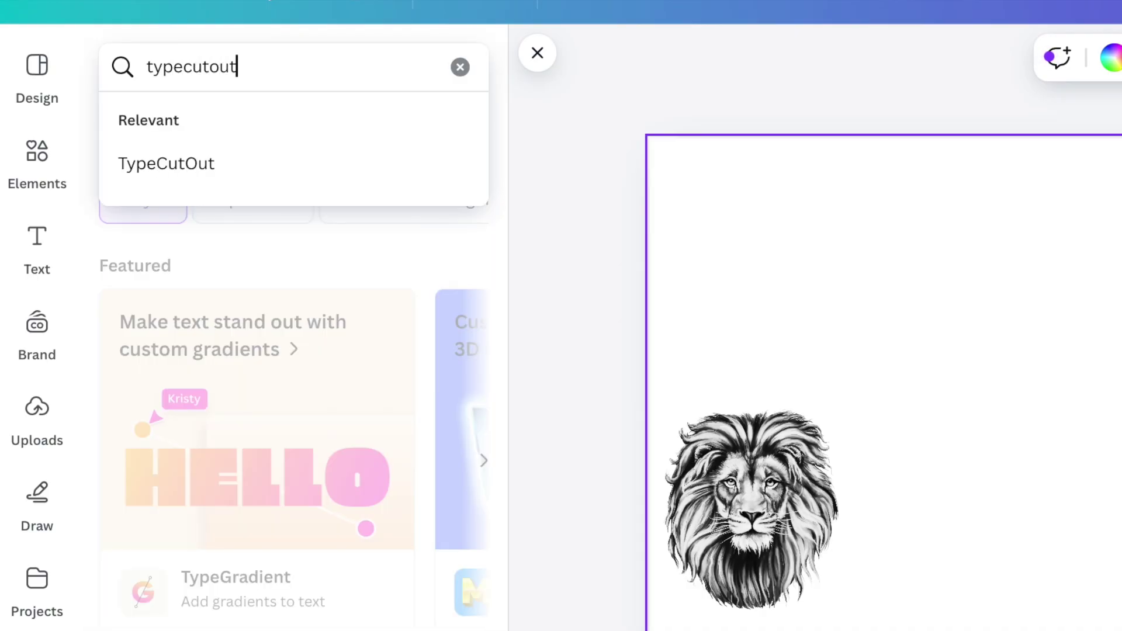
{"action": "key", "text": "Return"}
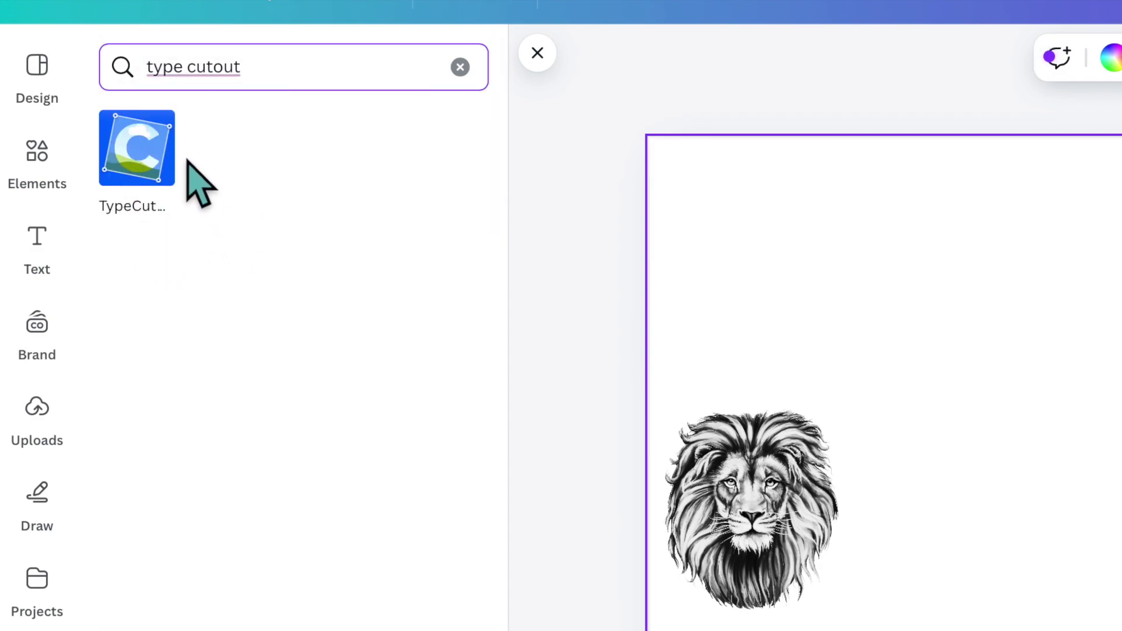
{"action": "left_click", "coordinate": [139, 151]}
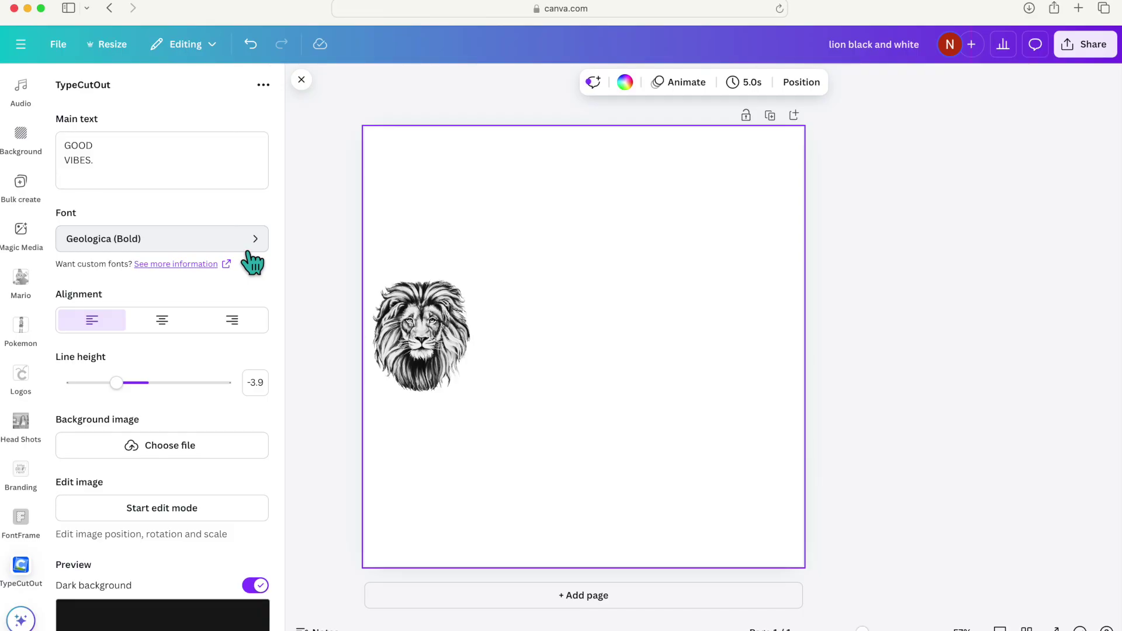
Step: Replace the TypeCutOut main text with COURAGE, DEAR and HEART on three separate lines and check the preview
{"action": "left_click", "coordinate": [161, 184]}
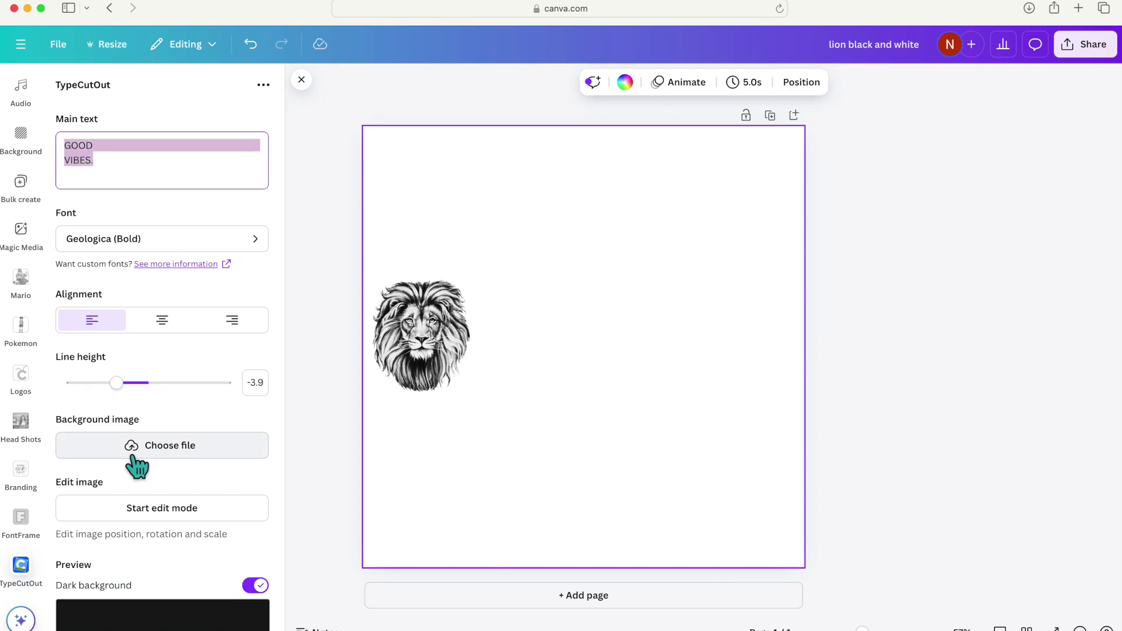
{"action": "key", "text": "BackSpace"}
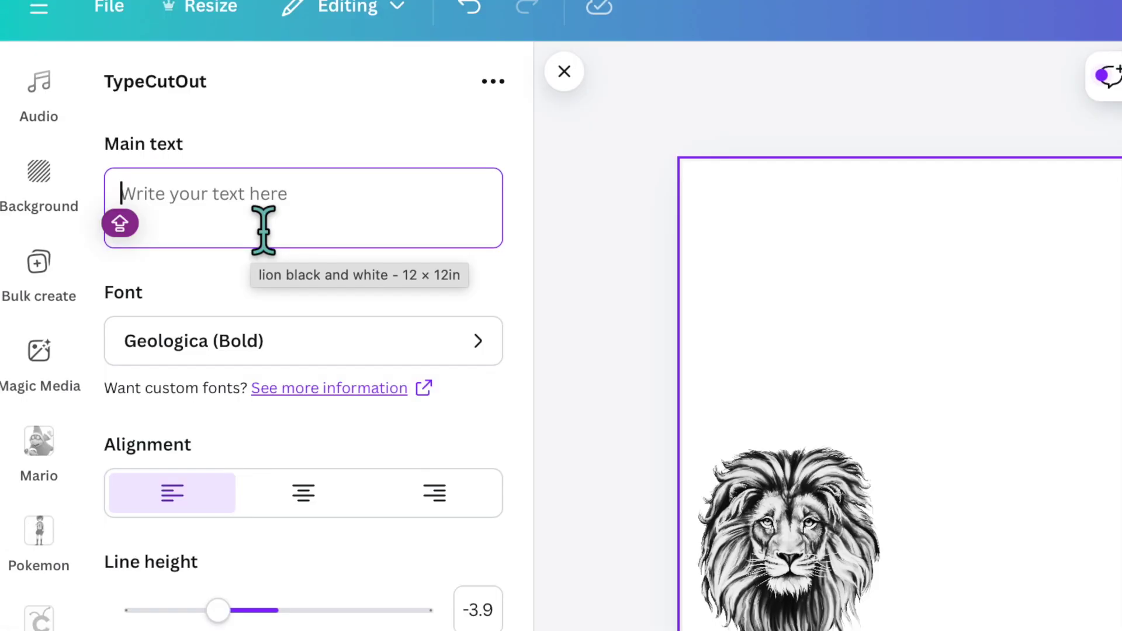
{"action": "type", "text": "COURAGE"}
{"action": "key", "text": "Return"}
{"action": "type", "text": "DEAR"}
{"action": "key", "text": "Return"}
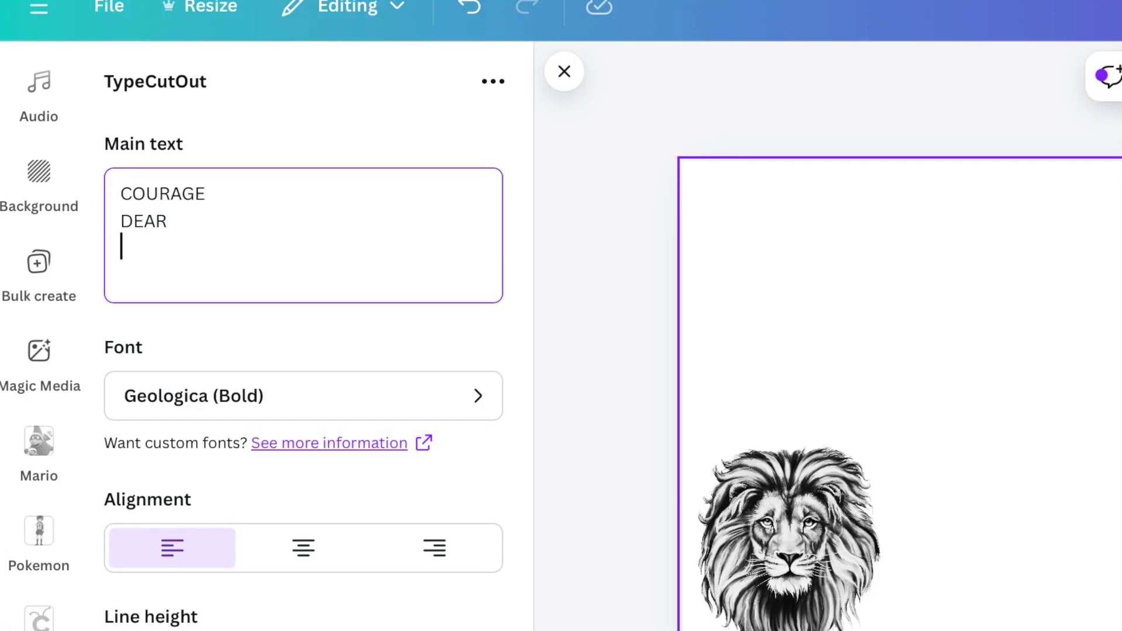
{"action": "scroll", "coordinate": [277, 220], "scroll_direction": "down", "scroll_amount": 5}
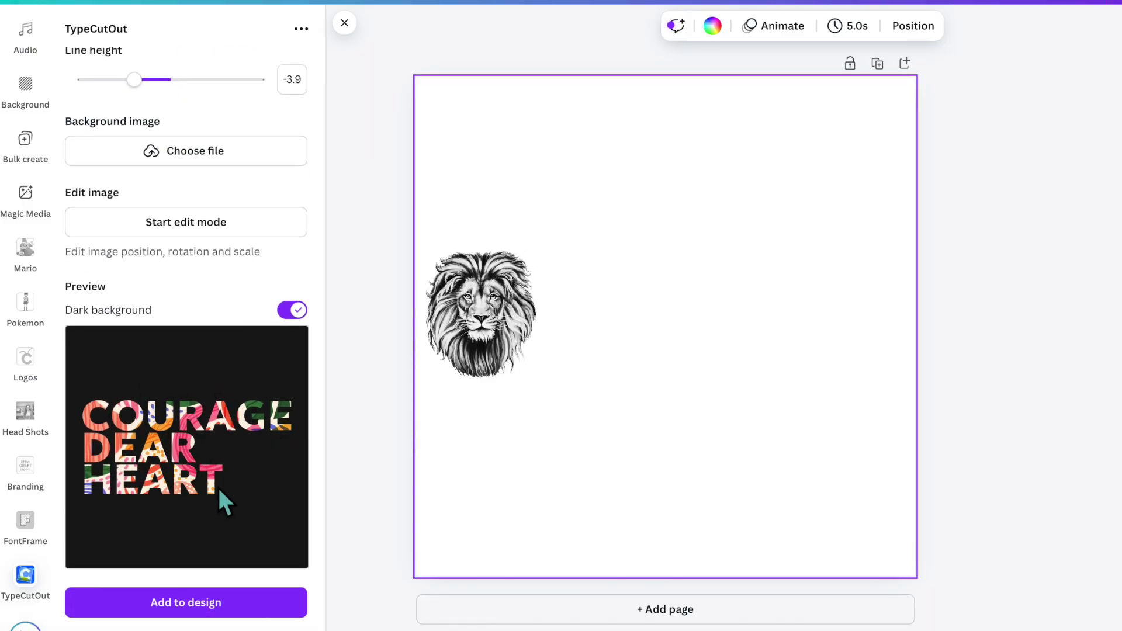
{"action": "scroll", "coordinate": [217, 486], "scroll_direction": "up", "scroll_amount": 2}
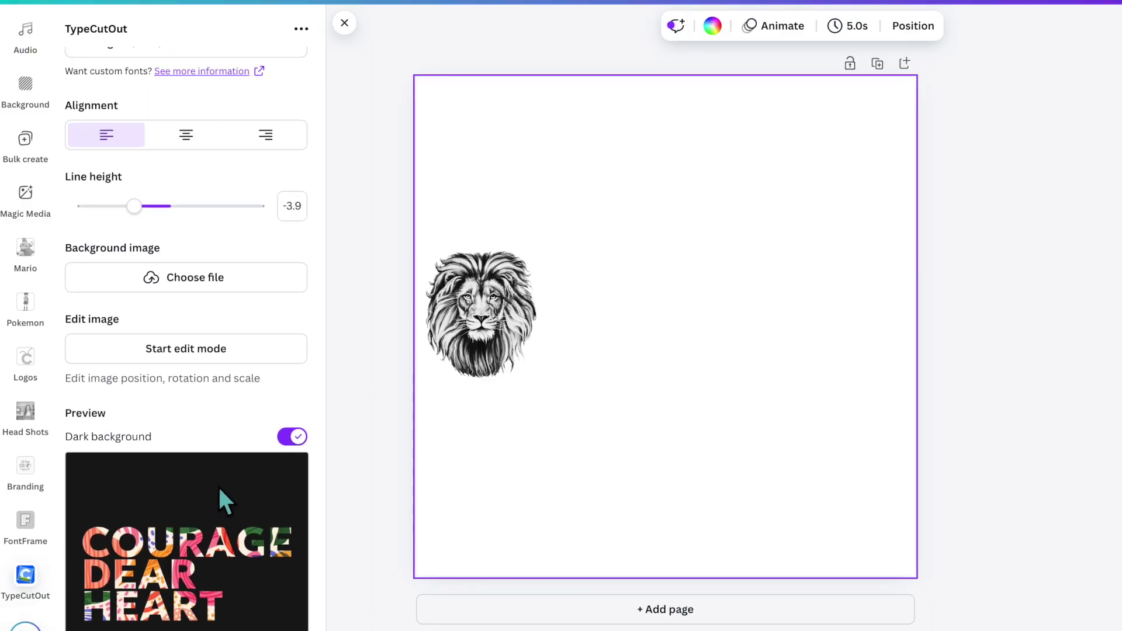
Step: Change the cutout text's font to Anton from the font list and return to the text settings
{"action": "scroll", "coordinate": [234, 545], "scroll_direction": "up", "scroll_amount": 3}
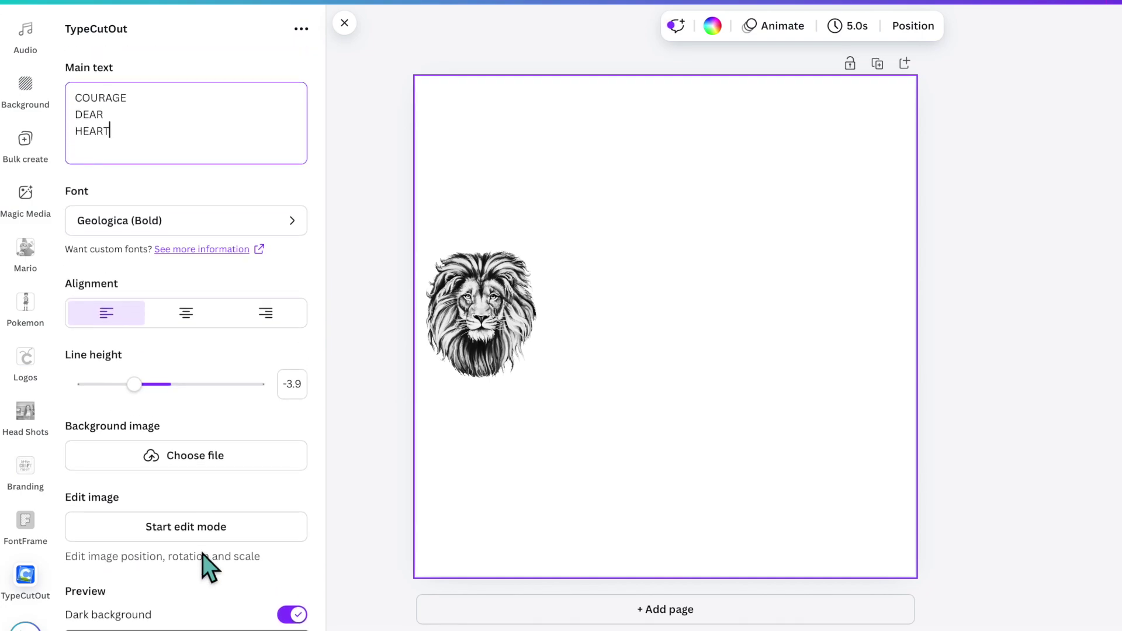
{"action": "left_click", "coordinate": [269, 220]}
{"action": "scroll", "coordinate": [240, 345], "scroll_direction": "down", "scroll_amount": 5}
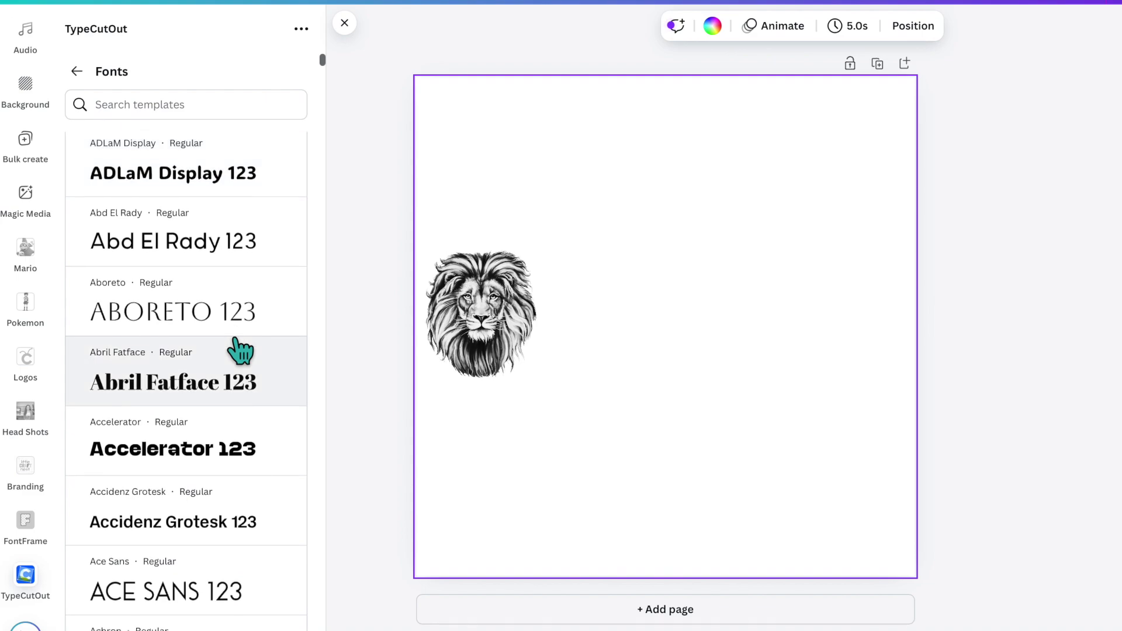
{"action": "scroll", "coordinate": [234, 339], "scroll_direction": "down", "scroll_amount": 2}
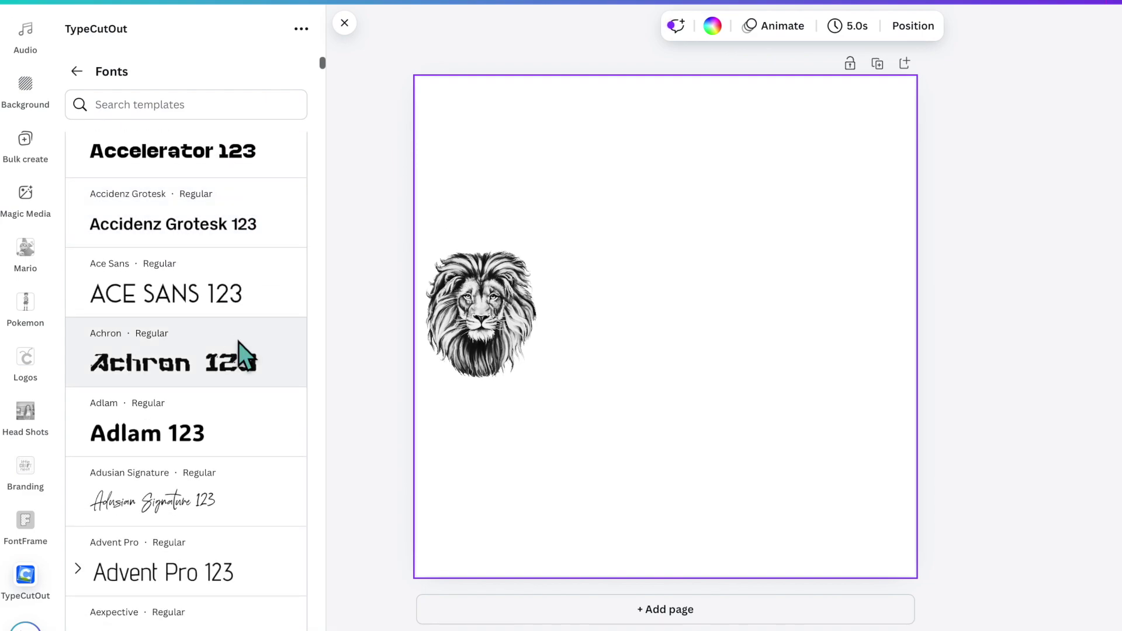
{"action": "scroll", "coordinate": [238, 341], "scroll_direction": "down", "scroll_amount": 2}
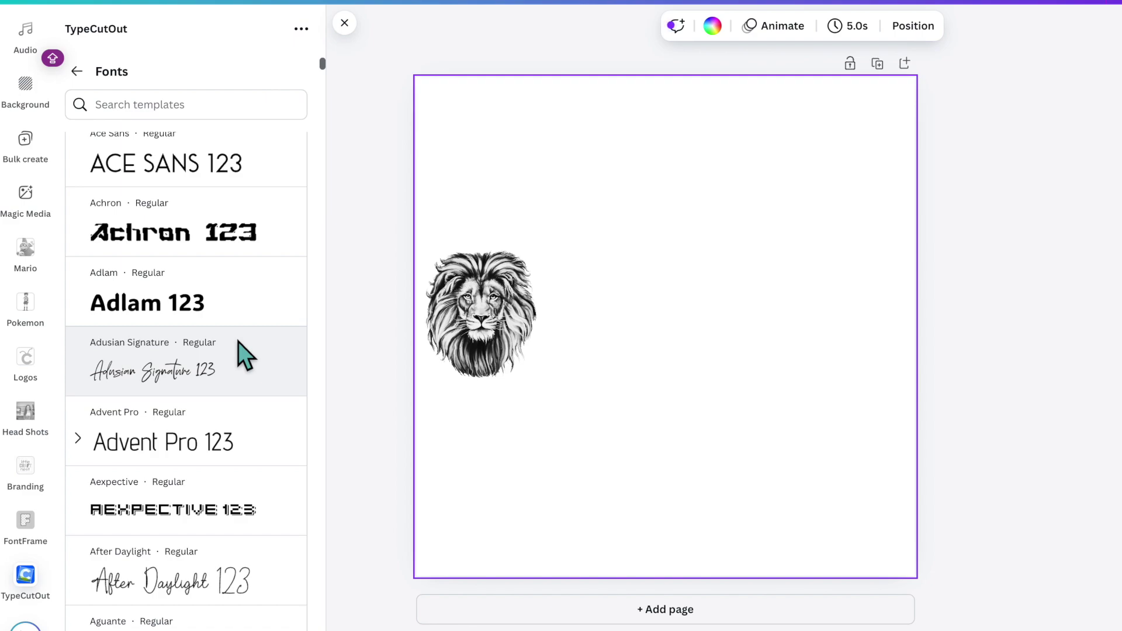
{"action": "scroll", "coordinate": [237, 342], "scroll_direction": "down", "scroll_amount": 3}
{"action": "scroll", "coordinate": [238, 351], "scroll_direction": "down", "scroll_amount": 5}
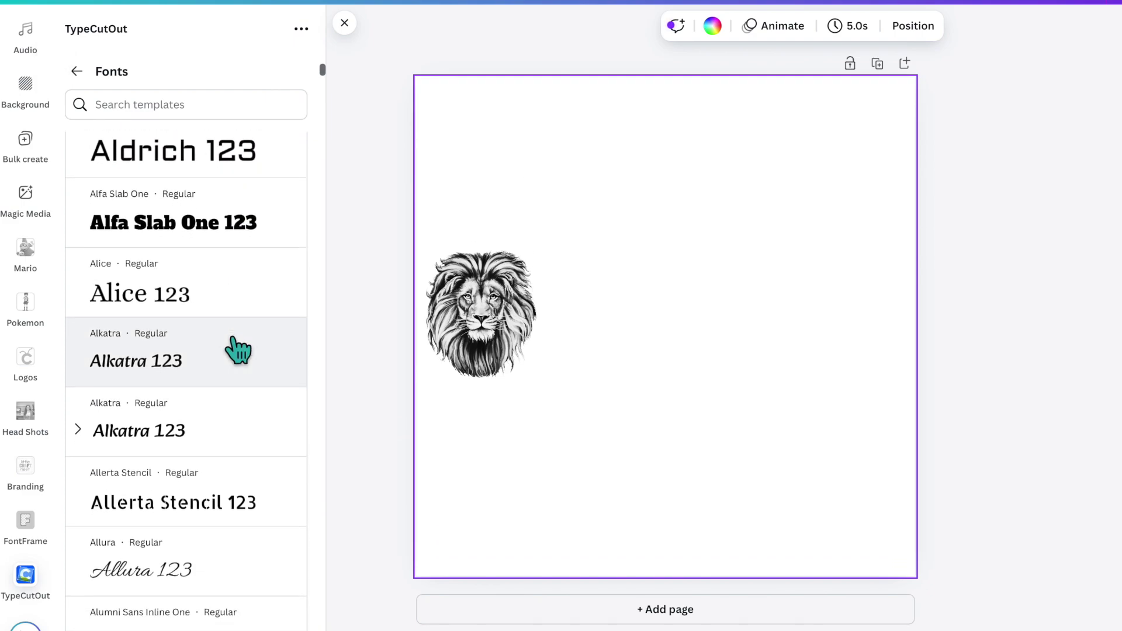
{"action": "scroll", "coordinate": [237, 351], "scroll_direction": "down", "scroll_amount": 10}
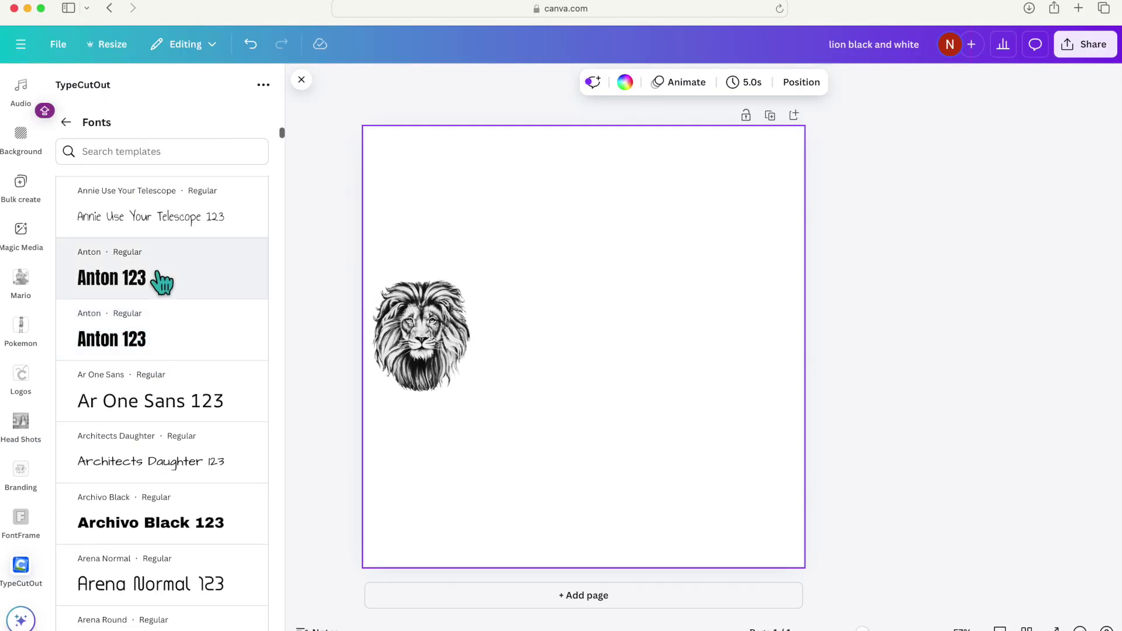
{"action": "left_click", "coordinate": [173, 330]}
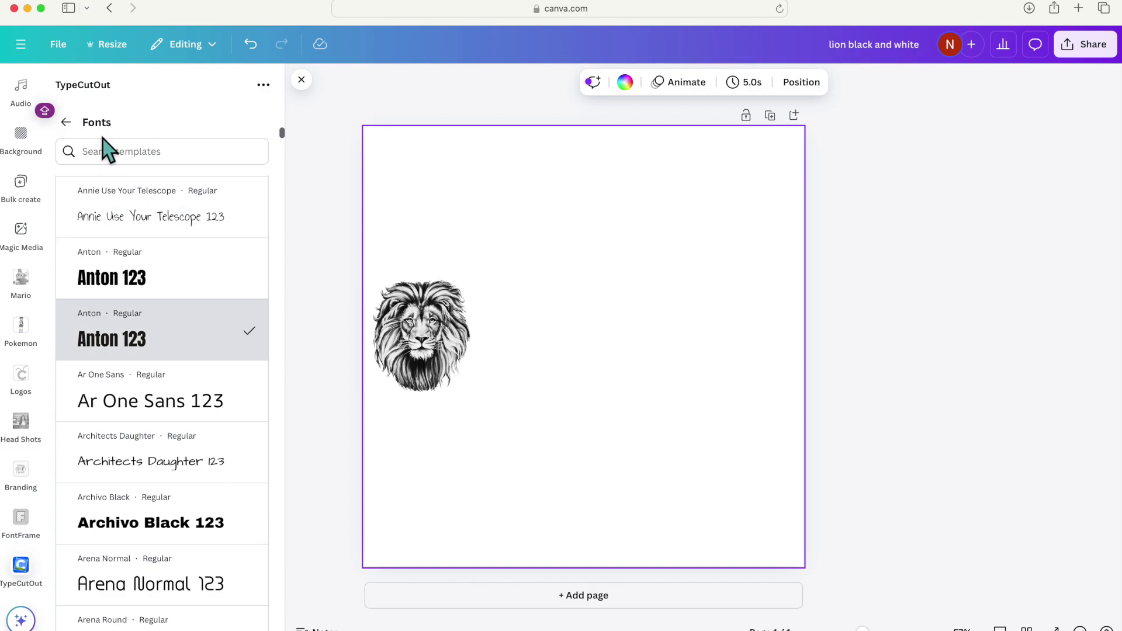
{"action": "left_click", "coordinate": [67, 123]}
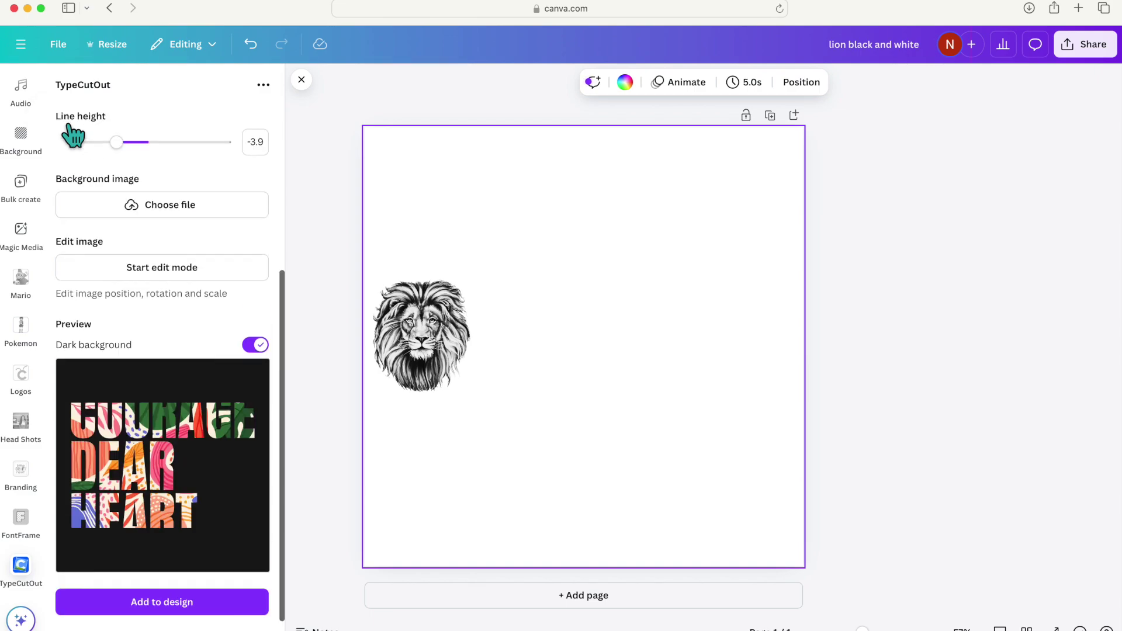
Step: Set the cutout text's line height to -4
{"action": "scroll", "coordinate": [144, 444], "scroll_direction": "up", "scroll_amount": 1}
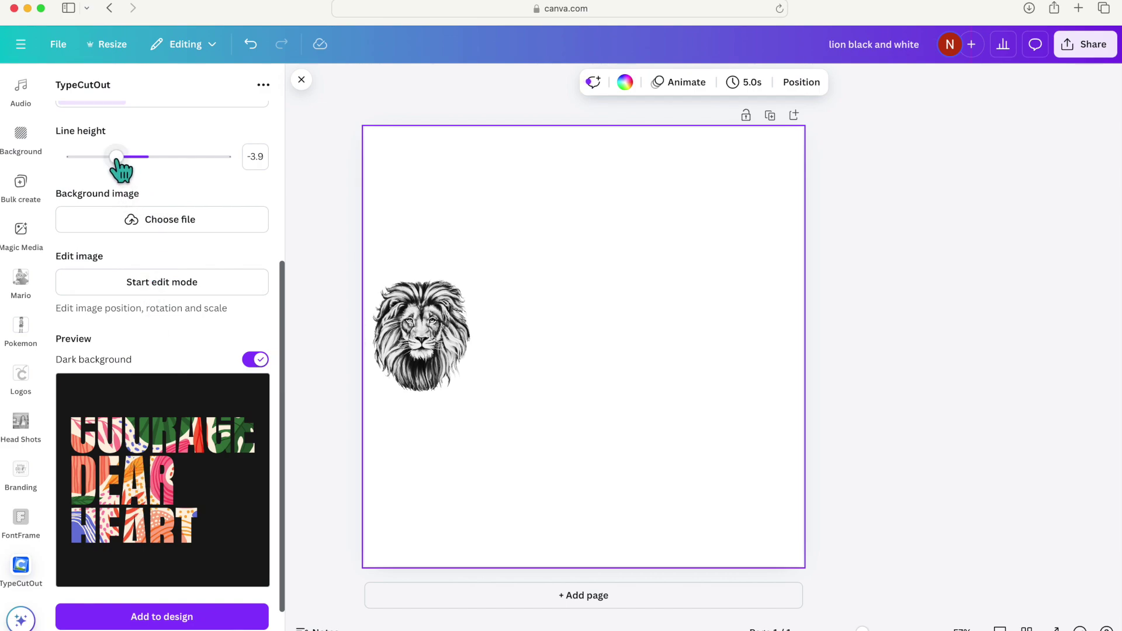
{"action": "left_click_drag", "start_coordinate": [116, 163], "coordinate": [119, 164]}
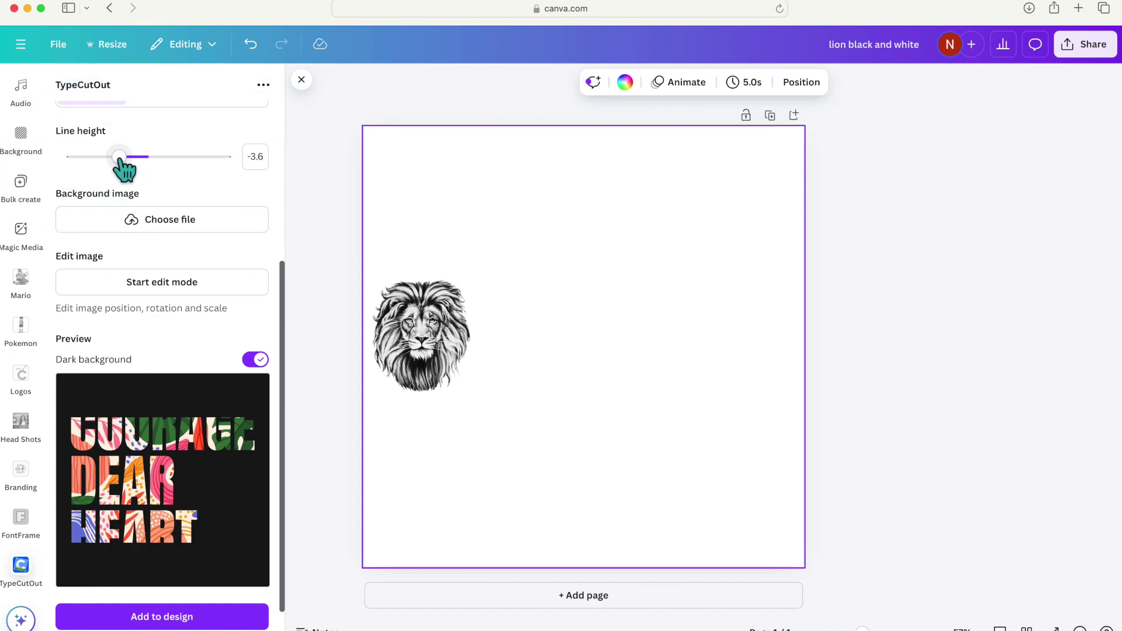
{"action": "left_click_drag", "start_coordinate": [120, 164], "coordinate": [119, 164]}
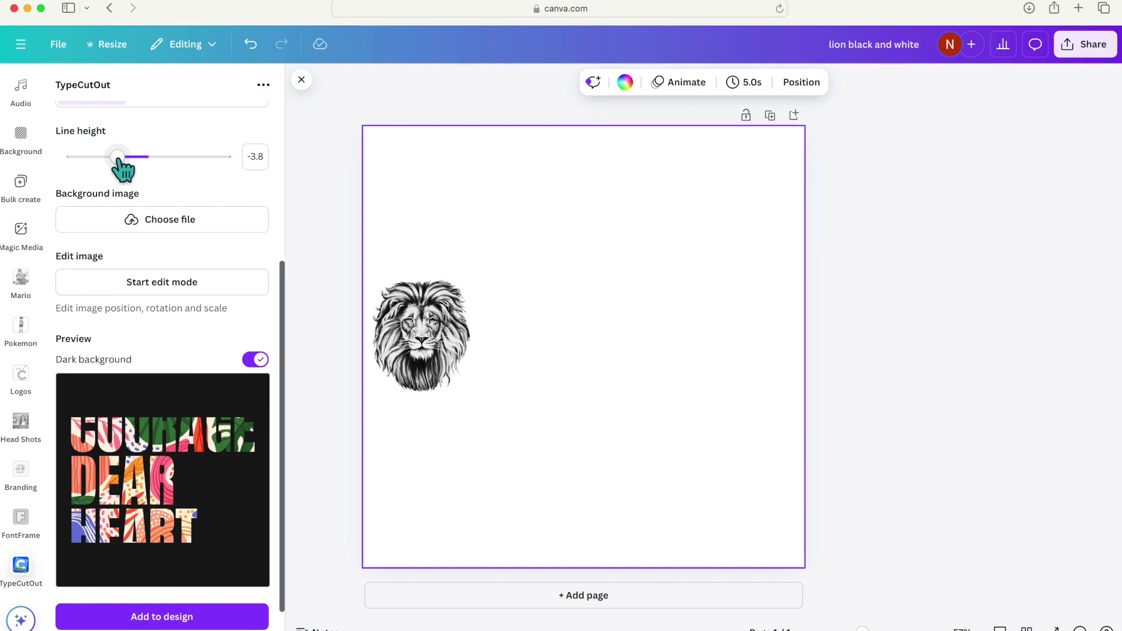
{"action": "left_click_drag", "start_coordinate": [119, 164], "coordinate": [118, 164]}
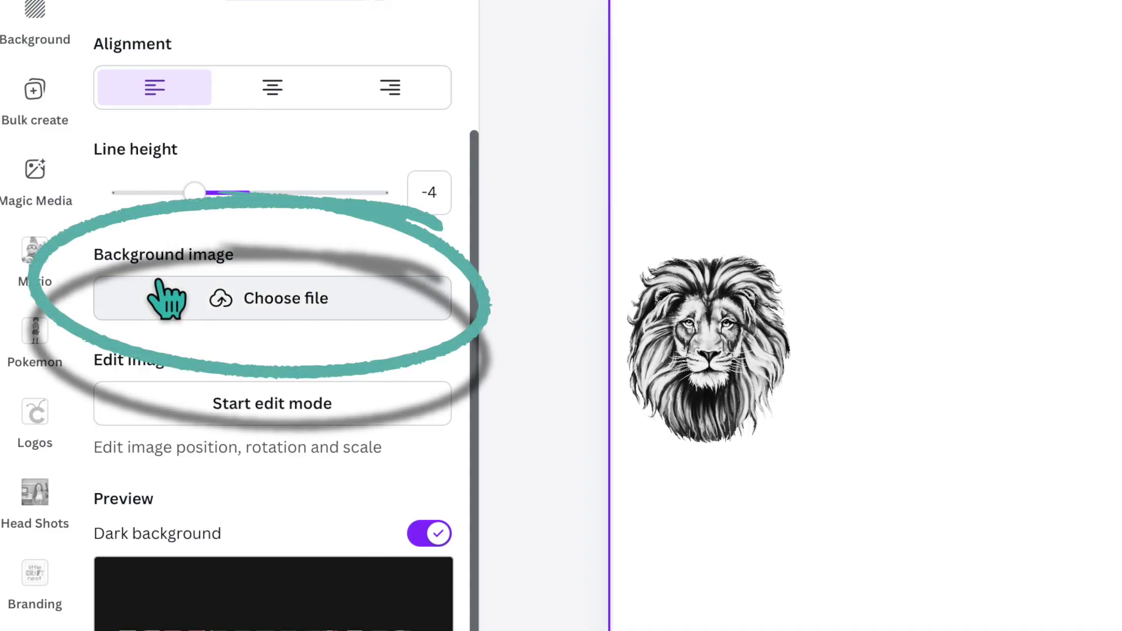
Step: Upload "lion black and white.png" from the Downloads folder as the cutout's background image
{"action": "left_click", "coordinate": [287, 305]}
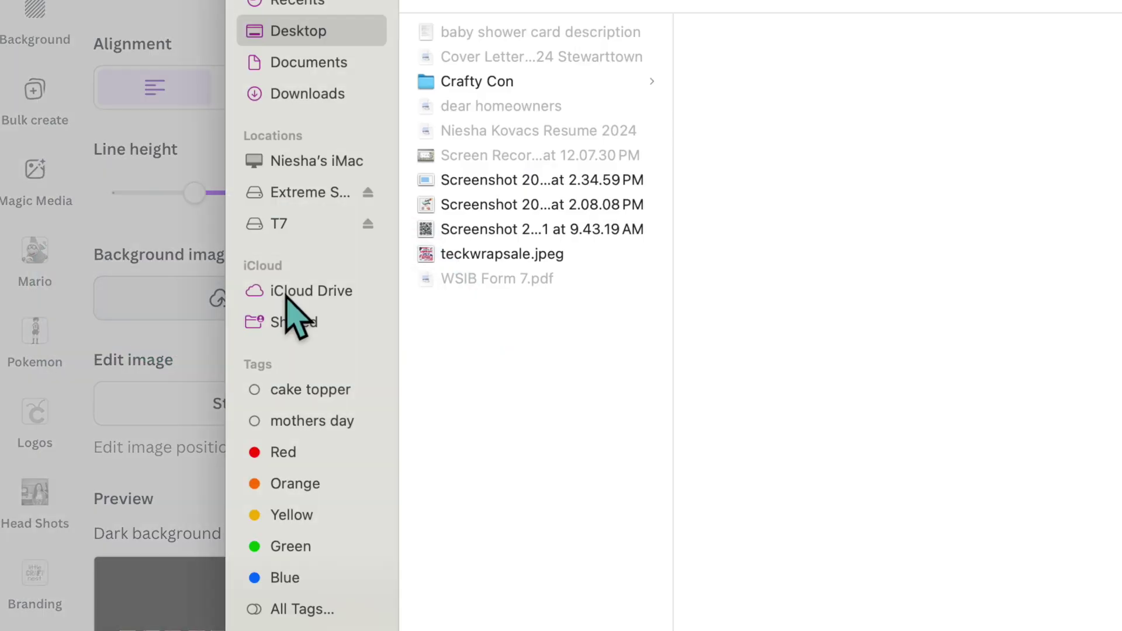
{"action": "left_click", "coordinate": [306, 95]}
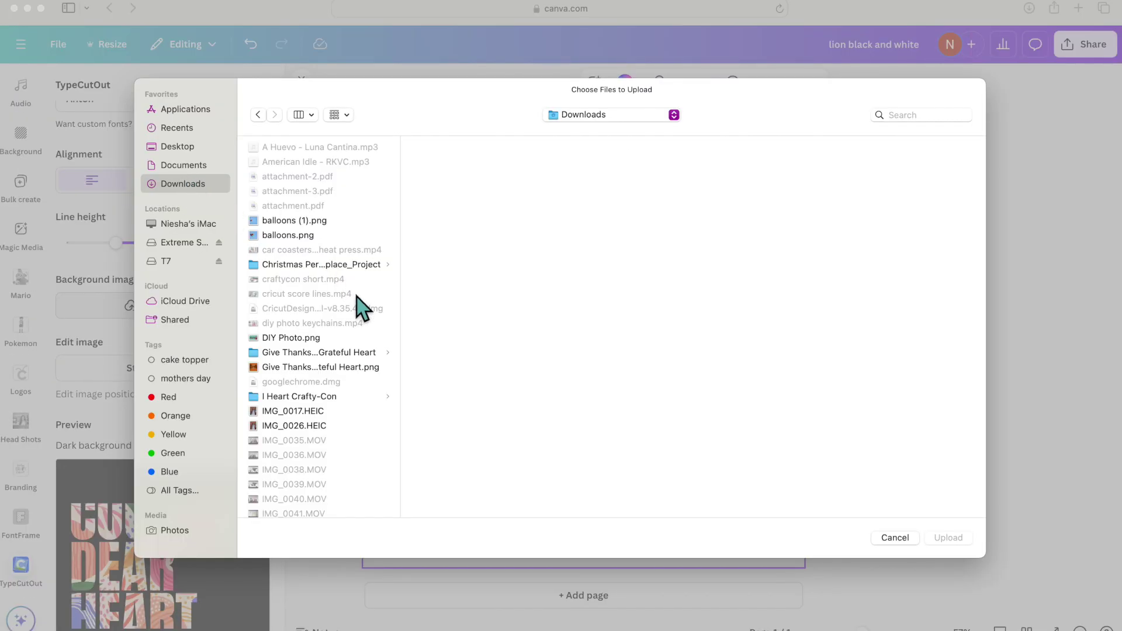
{"action": "scroll", "coordinate": [358, 304], "scroll_direction": "down", "scroll_amount": 10}
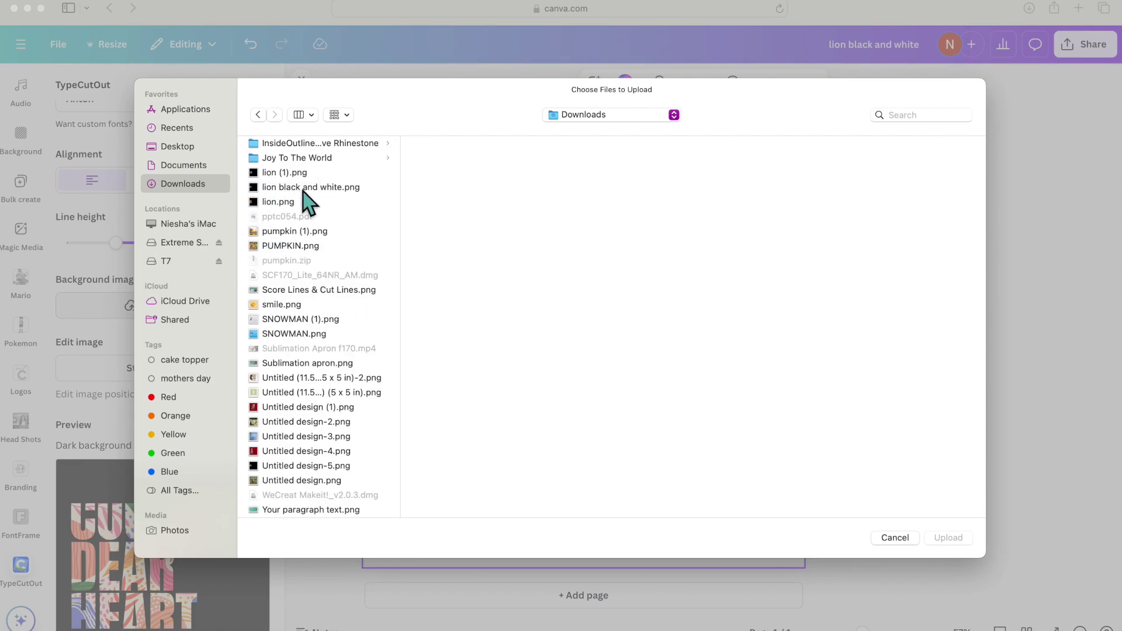
{"action": "left_click", "coordinate": [304, 192]}
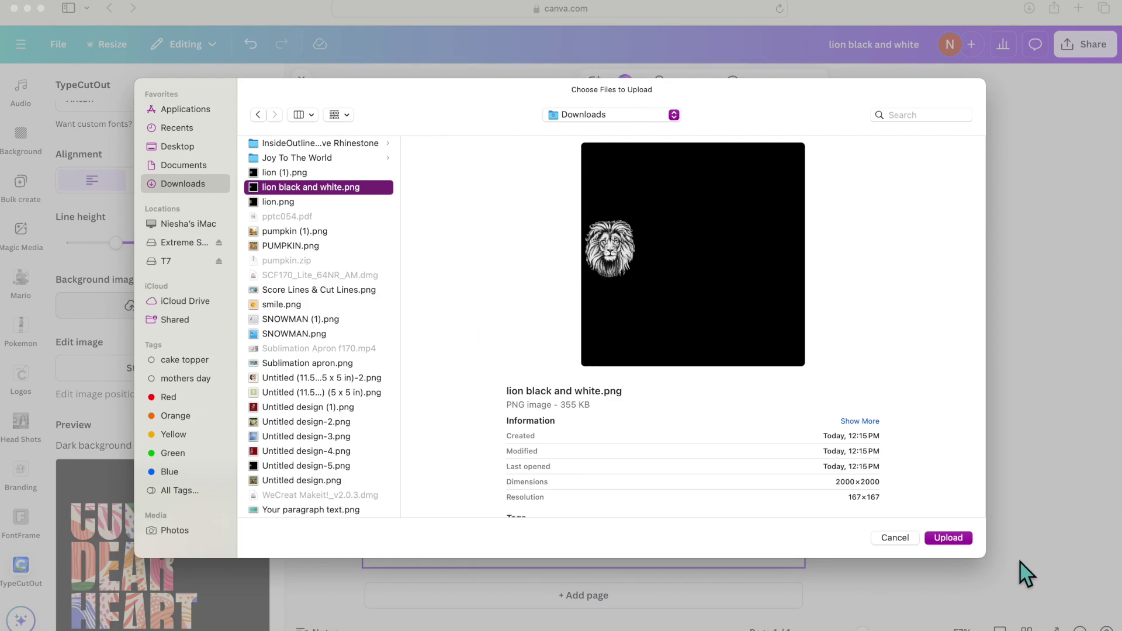
{"action": "left_click", "coordinate": [947, 538]}
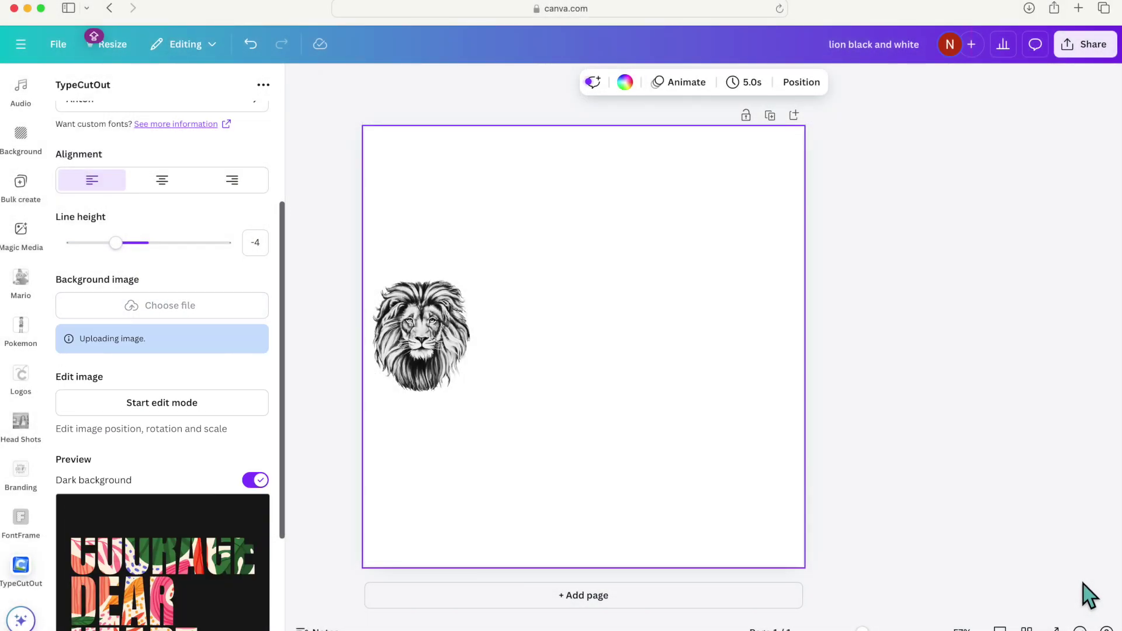
Step: Start editing the background image, enlarge the lion to a scale of about 0.668 and move it over the left part of the text
{"action": "scroll", "coordinate": [221, 380], "scroll_direction": "down", "scroll_amount": 3}
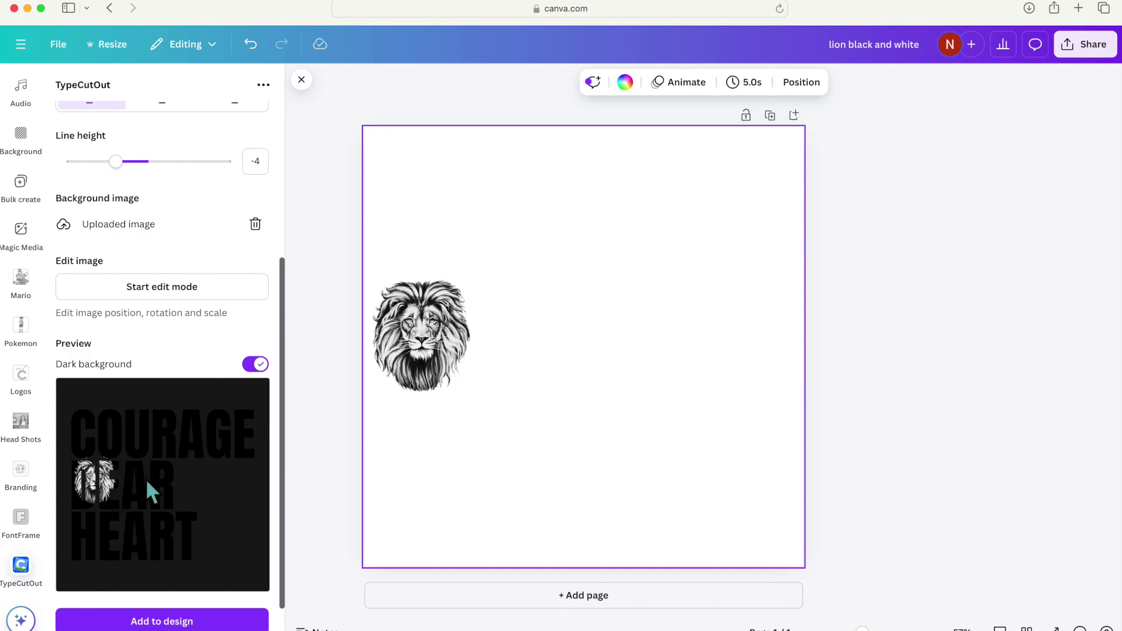
{"action": "left_click", "coordinate": [91, 300]}
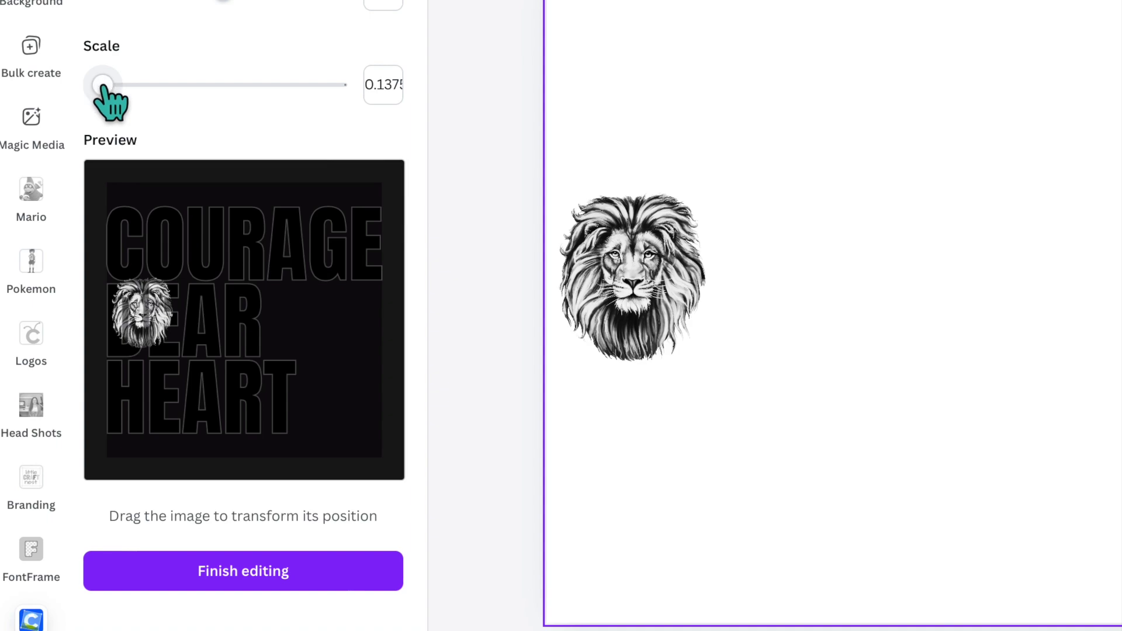
{"action": "left_click_drag", "start_coordinate": [103, 85], "coordinate": [116, 85]}
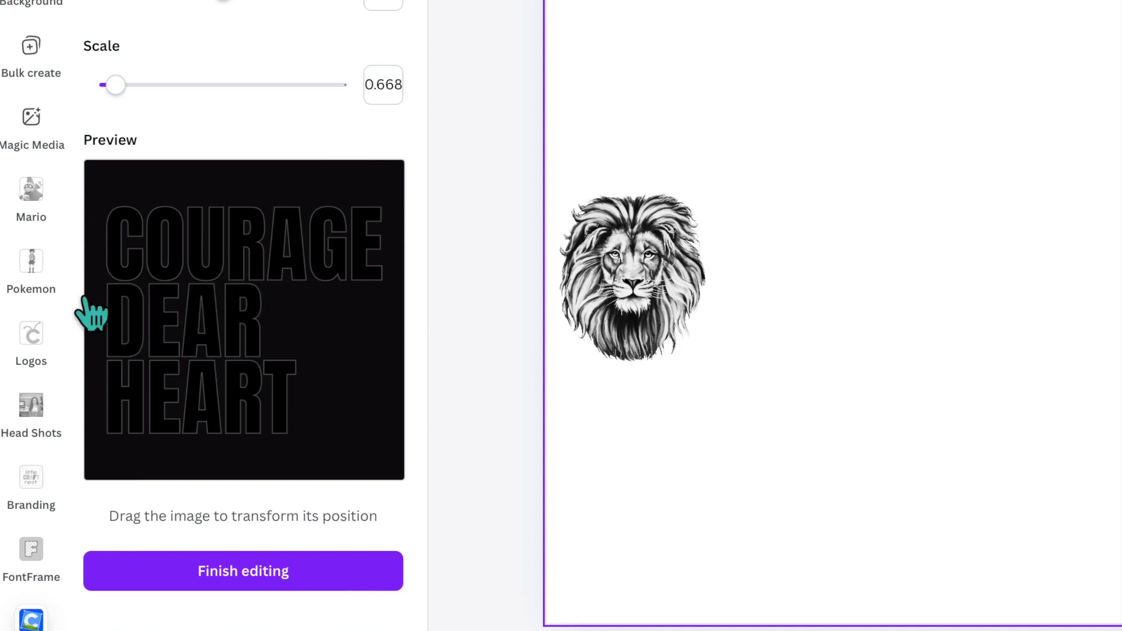
{"action": "left_click_drag", "start_coordinate": [100, 313], "coordinate": [317, 325]}
{"action": "left_click_drag", "start_coordinate": [125, 328], "coordinate": [215, 332]}
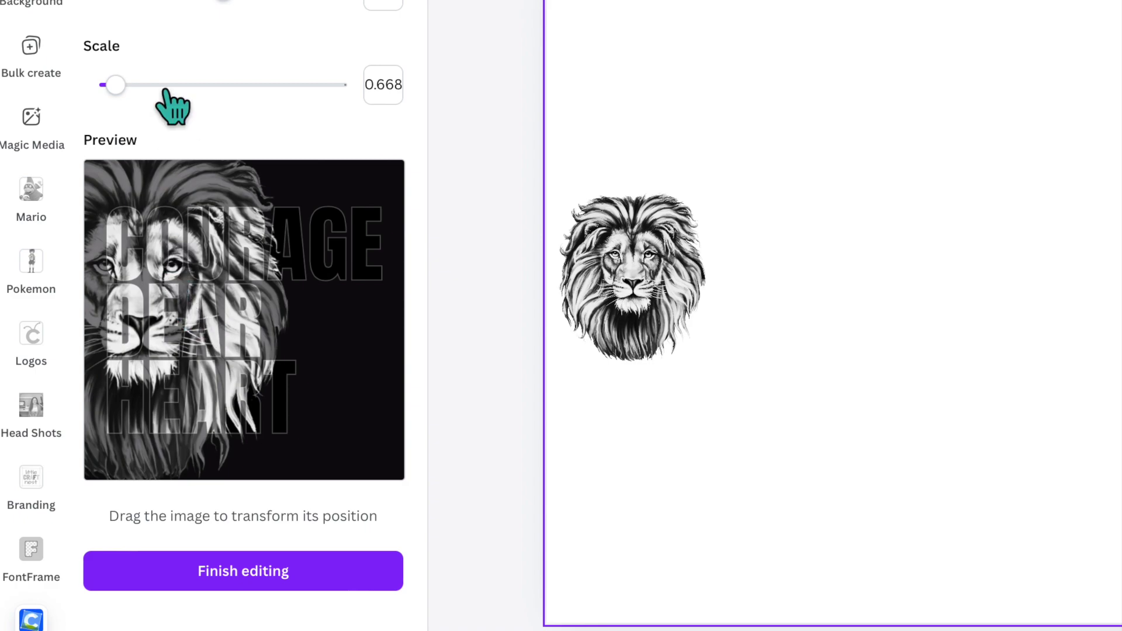
Step: Refine the lion to a scale of about 0.425 with only the right half of its face over the letters, and finish editing
{"action": "left_click_drag", "start_coordinate": [115, 85], "coordinate": [108, 85]}
{"action": "left_click_drag", "start_coordinate": [336, 384], "coordinate": [198, 352]}
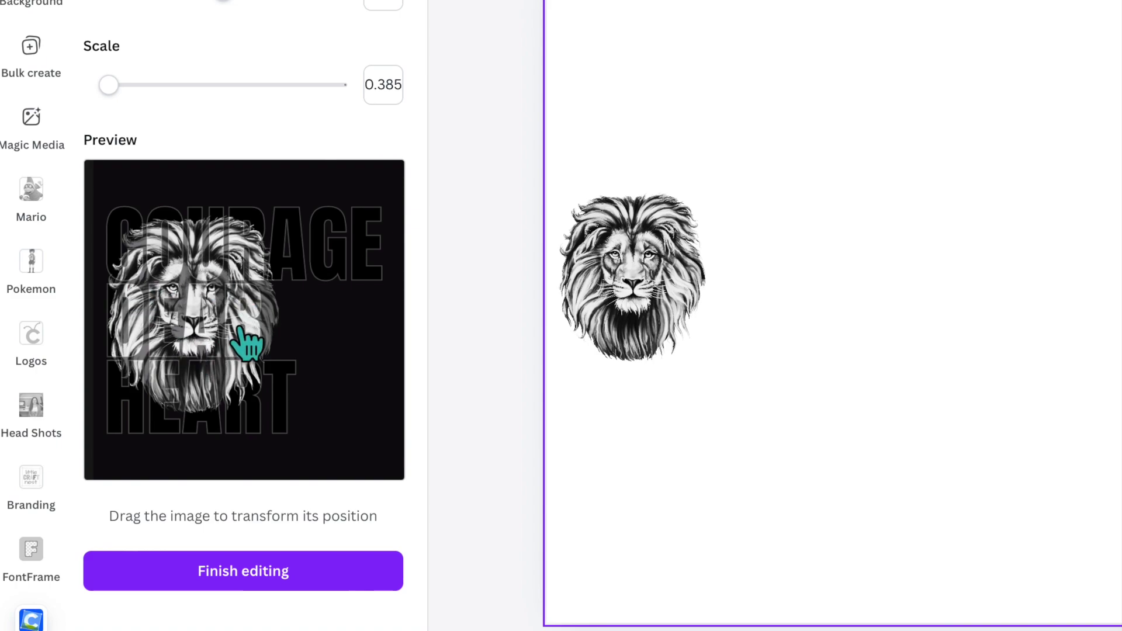
{"action": "left_click_drag", "start_coordinate": [239, 327], "coordinate": [178, 328]}
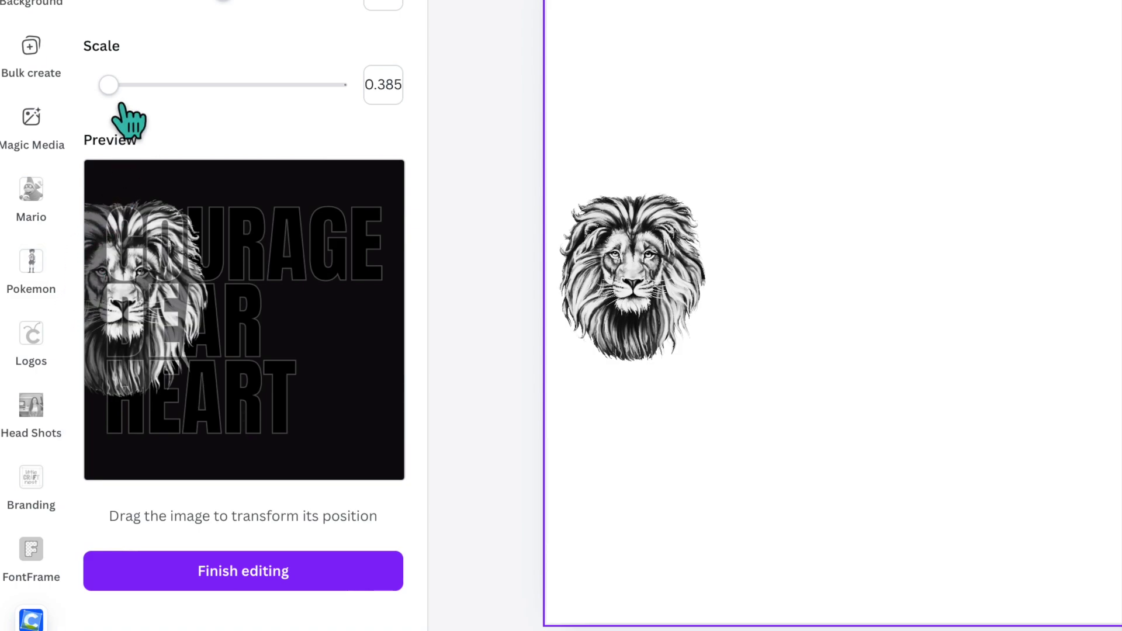
{"action": "left_click", "coordinate": [113, 86]}
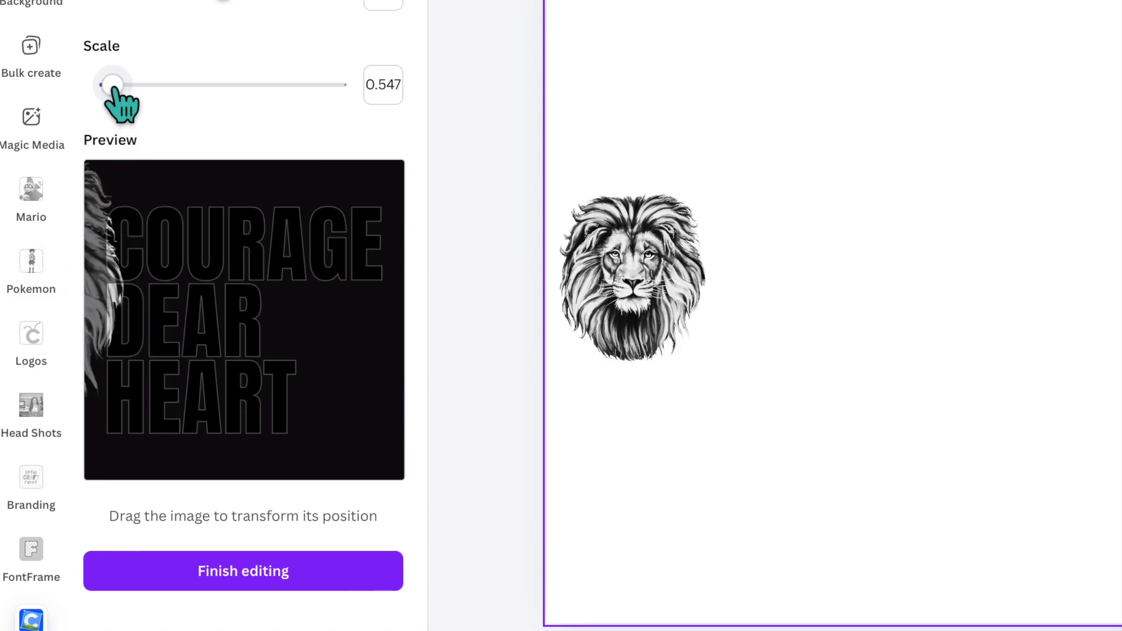
{"action": "left_click_drag", "start_coordinate": [112, 86], "coordinate": [111, 86]}
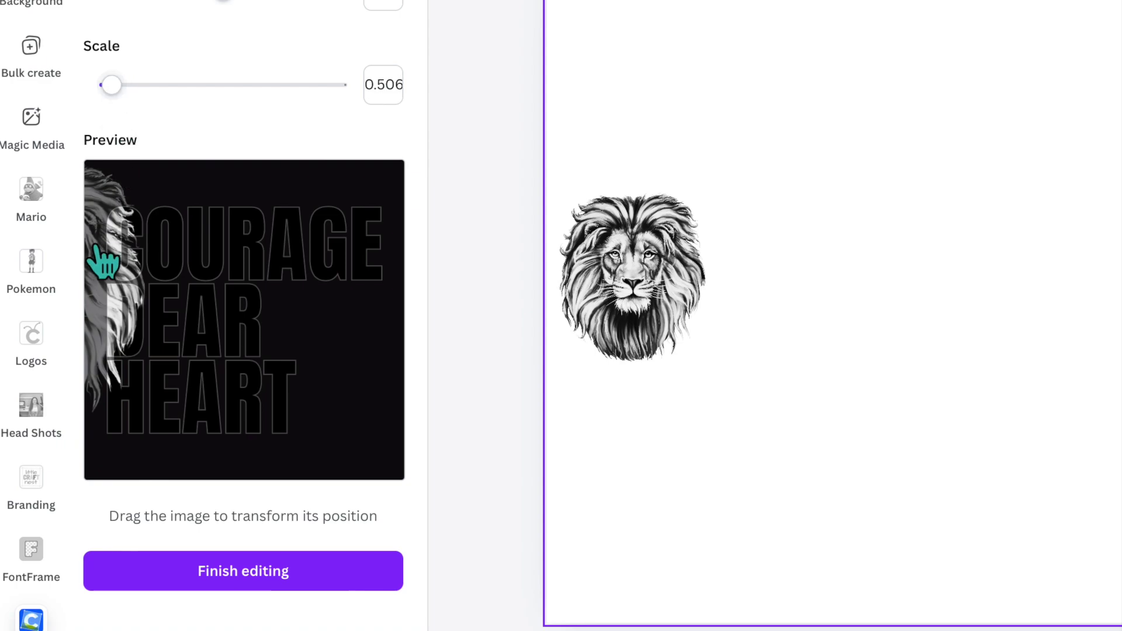
{"action": "left_click_drag", "start_coordinate": [114, 306], "coordinate": [201, 341]}
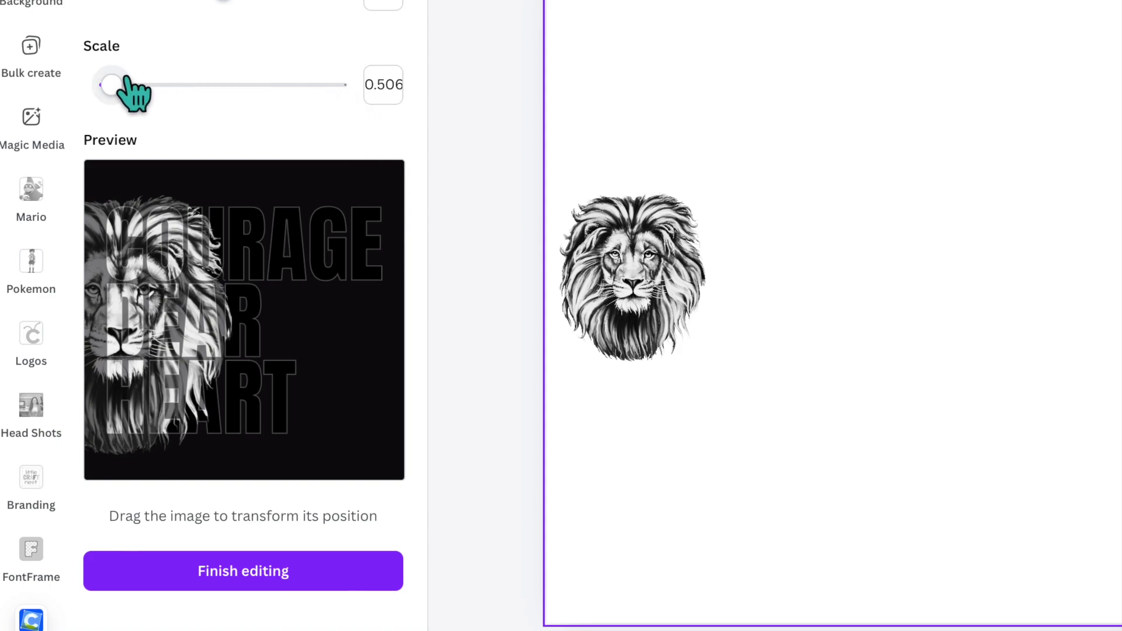
{"action": "left_click_drag", "start_coordinate": [114, 86], "coordinate": [110, 86]}
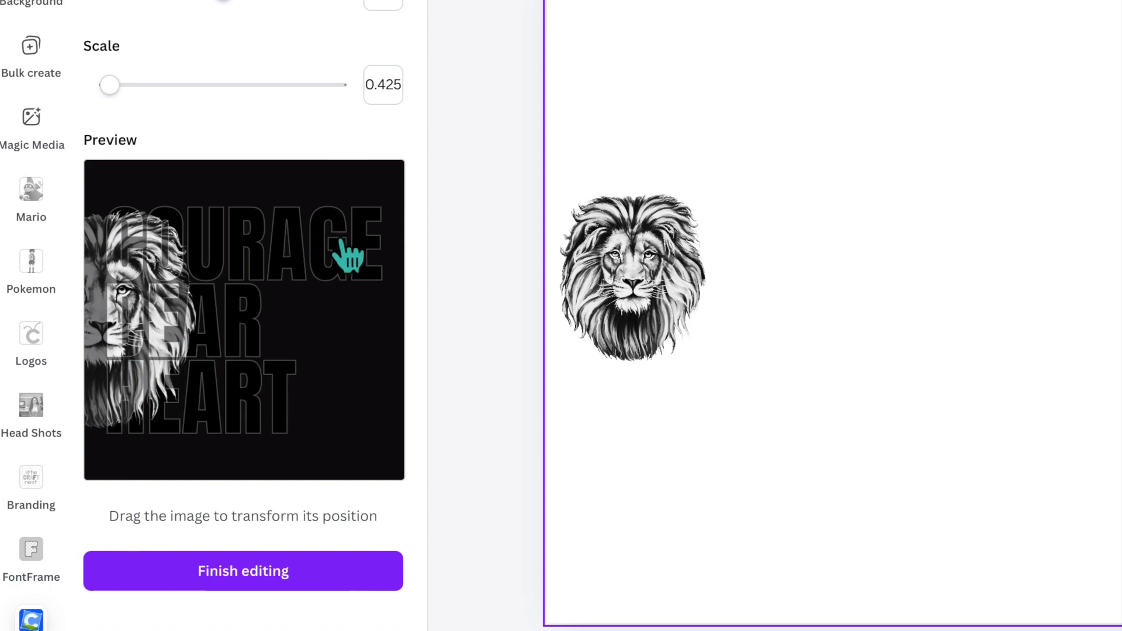
{"action": "left_click", "coordinate": [260, 593]}
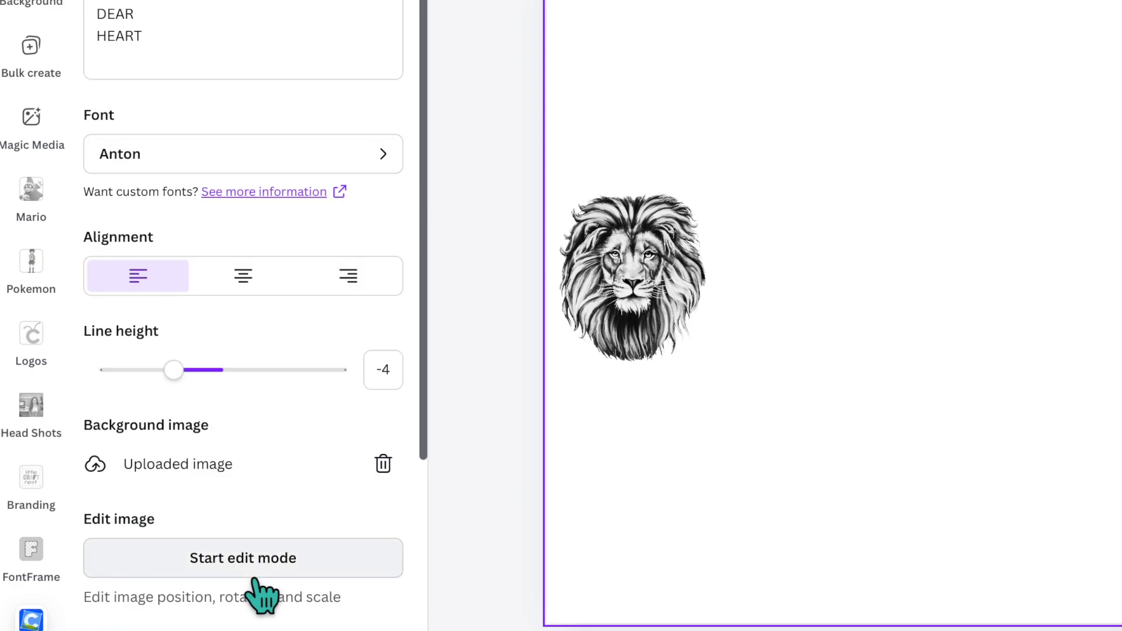
Step: Add the lion-filled text cutout to the page, enlarge it and place it against the page's right side
{"action": "scroll", "coordinate": [270, 517], "scroll_direction": "down", "scroll_amount": 8}
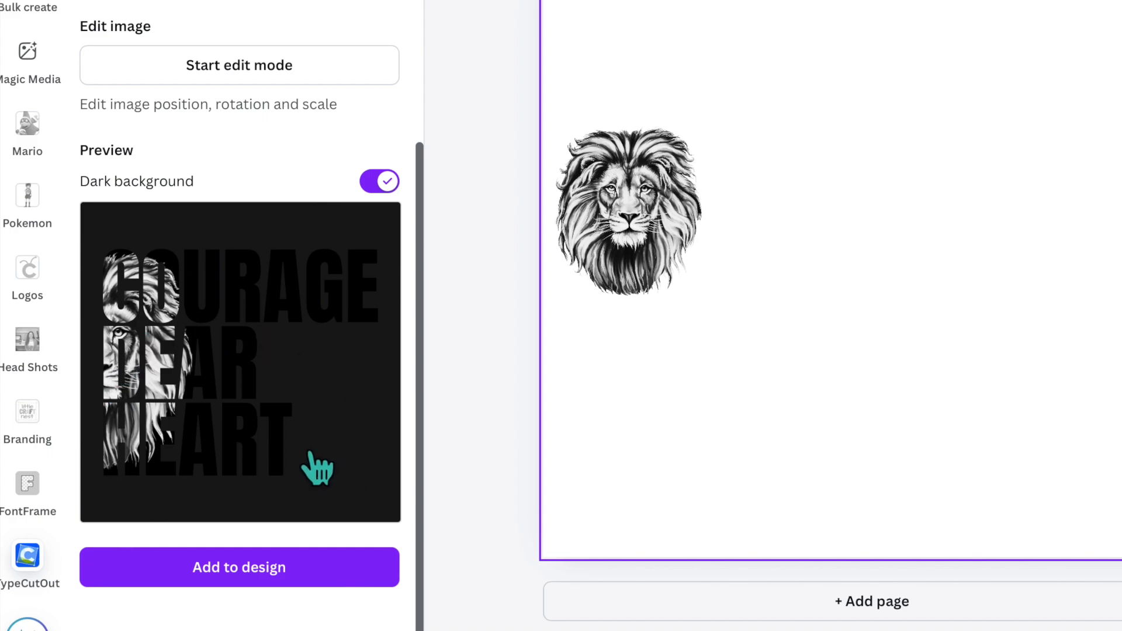
{"action": "left_click", "coordinate": [190, 578]}
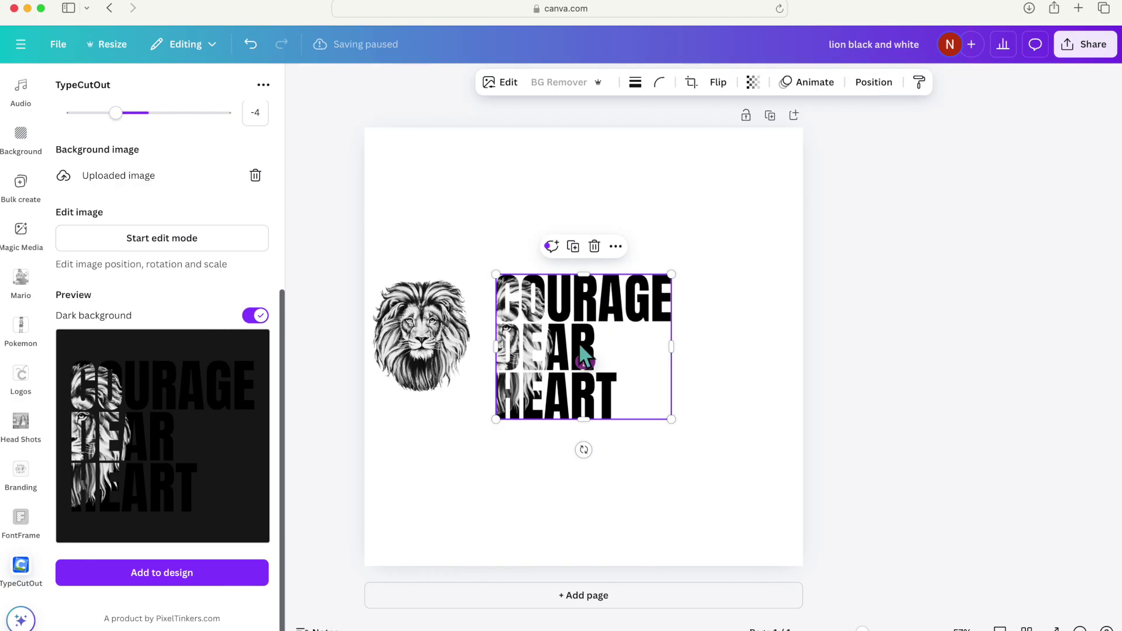
{"action": "left_click_drag", "start_coordinate": [587, 371], "coordinate": [685, 314]}
{"action": "left_click_drag", "start_coordinate": [584, 367], "coordinate": [526, 431]}
{"action": "left_click_drag", "start_coordinate": [628, 378], "coordinate": [654, 392]}
Step: Enlarge the full lion image and place it over the lion-filled start of the lettering, roughly matching the face in the letters
{"action": "left_click_drag", "start_coordinate": [431, 349], "coordinate": [483, 308]}
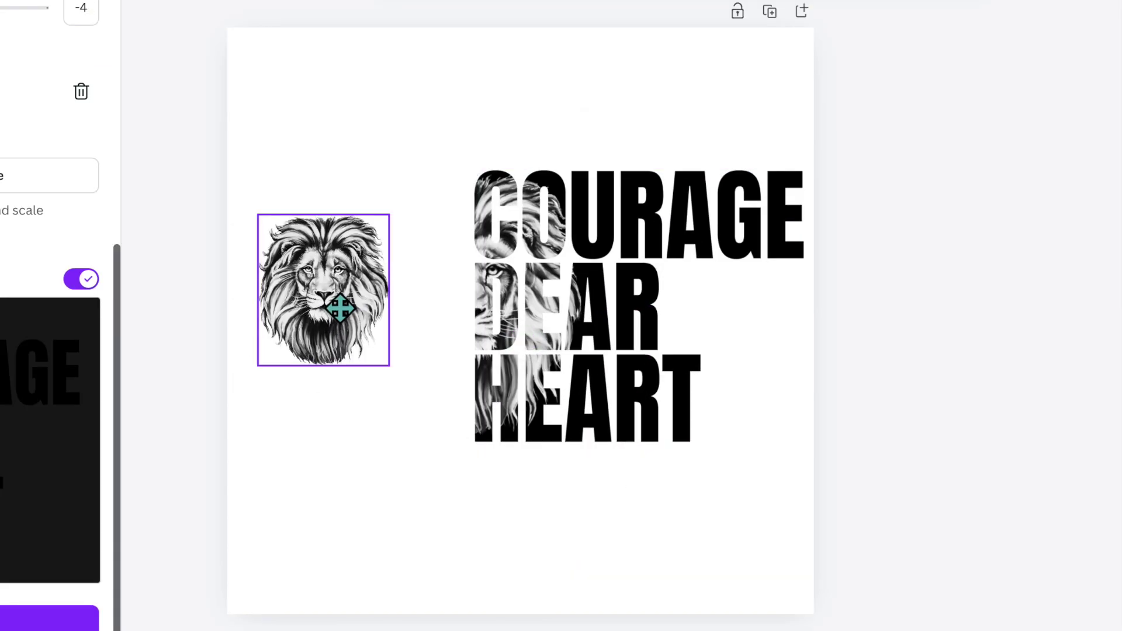
{"action": "left_click_drag", "start_coordinate": [386, 269], "coordinate": [387, 269]}
{"action": "left_click_drag", "start_coordinate": [445, 328], "coordinate": [542, 431]}
{"action": "left_click_drag", "start_coordinate": [362, 270], "coordinate": [416, 267]}
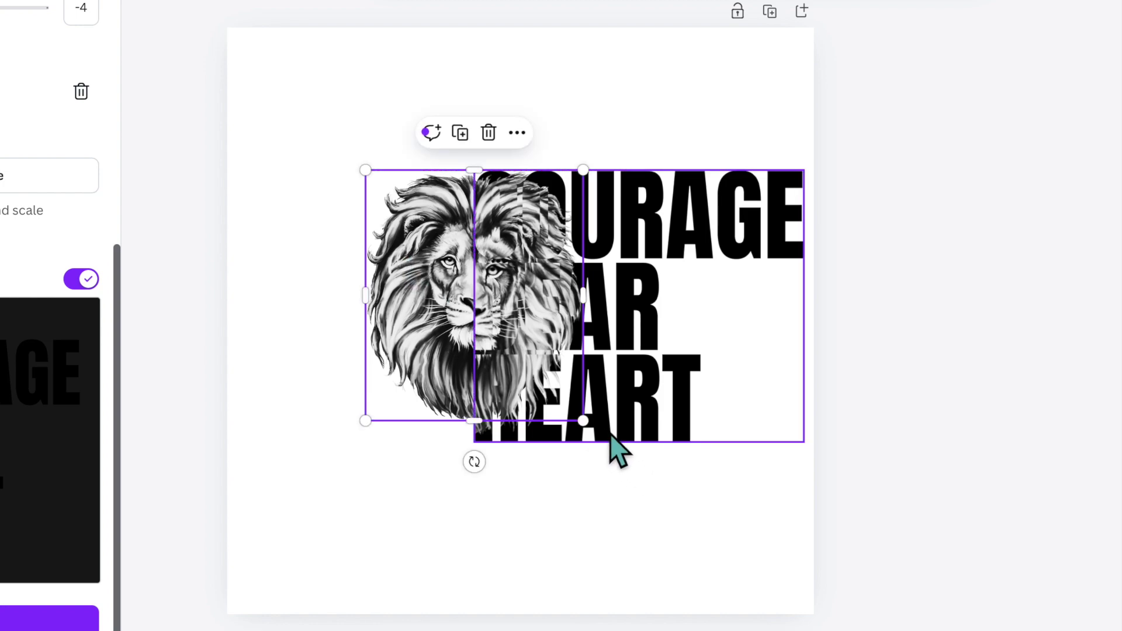
{"action": "left_click_drag", "start_coordinate": [597, 433], "coordinate": [604, 441]}
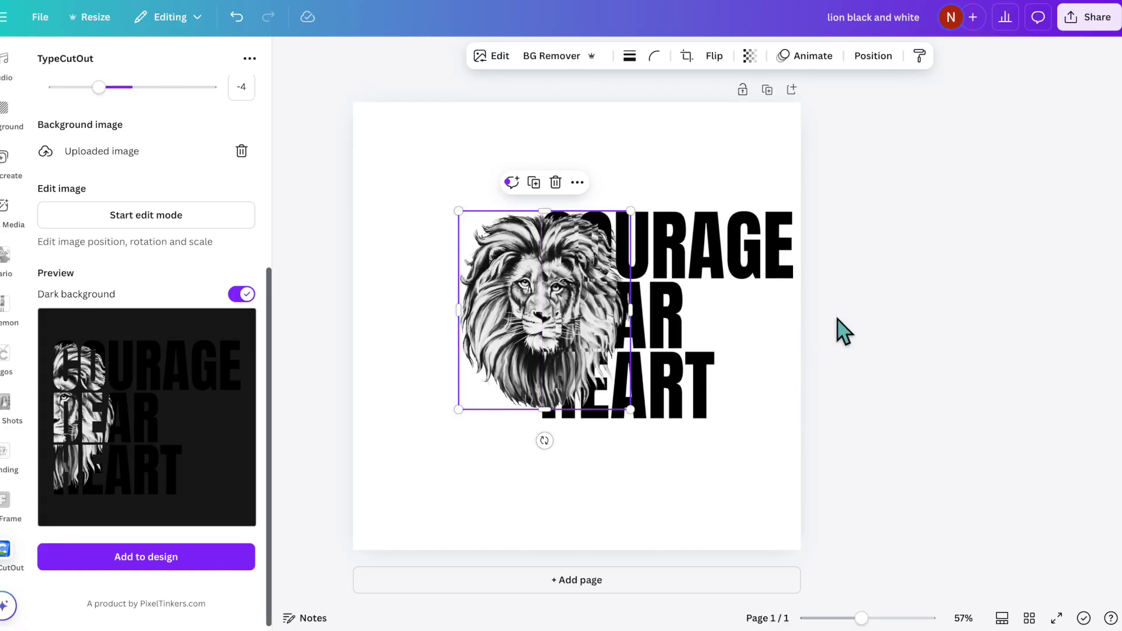
Step: Fine-tune the lion's position and size to about 4.6 by 5.3 so its face aligns with the lion inside the letters
{"action": "left_click_drag", "start_coordinate": [863, 618], "coordinate": [880, 618]}
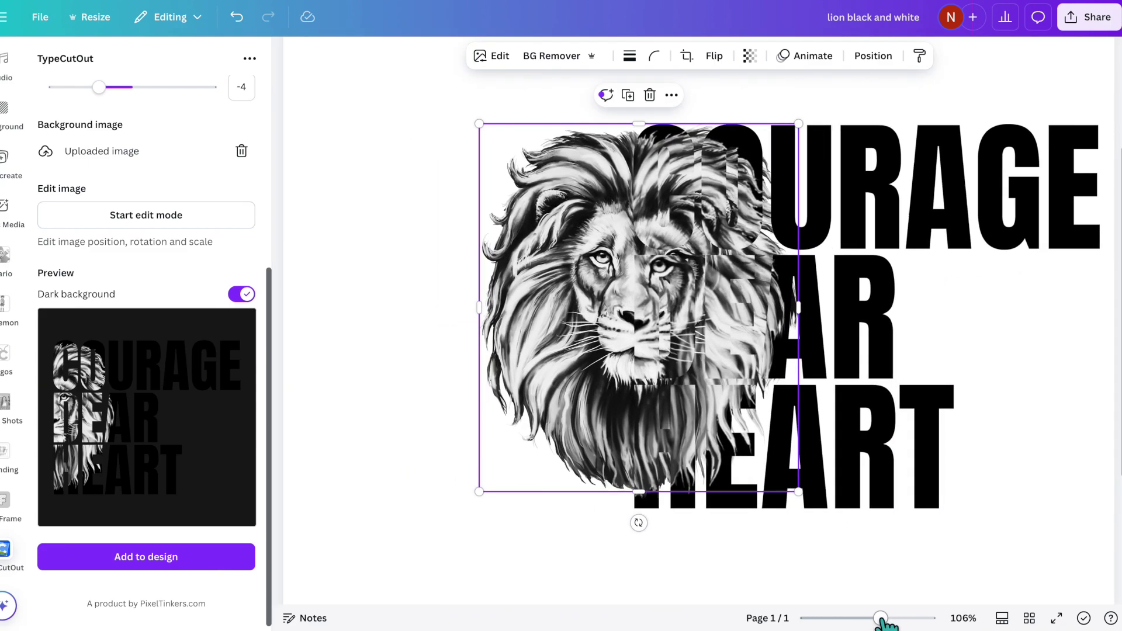
{"action": "left_click_drag", "start_coordinate": [530, 255], "coordinate": [523, 276]}
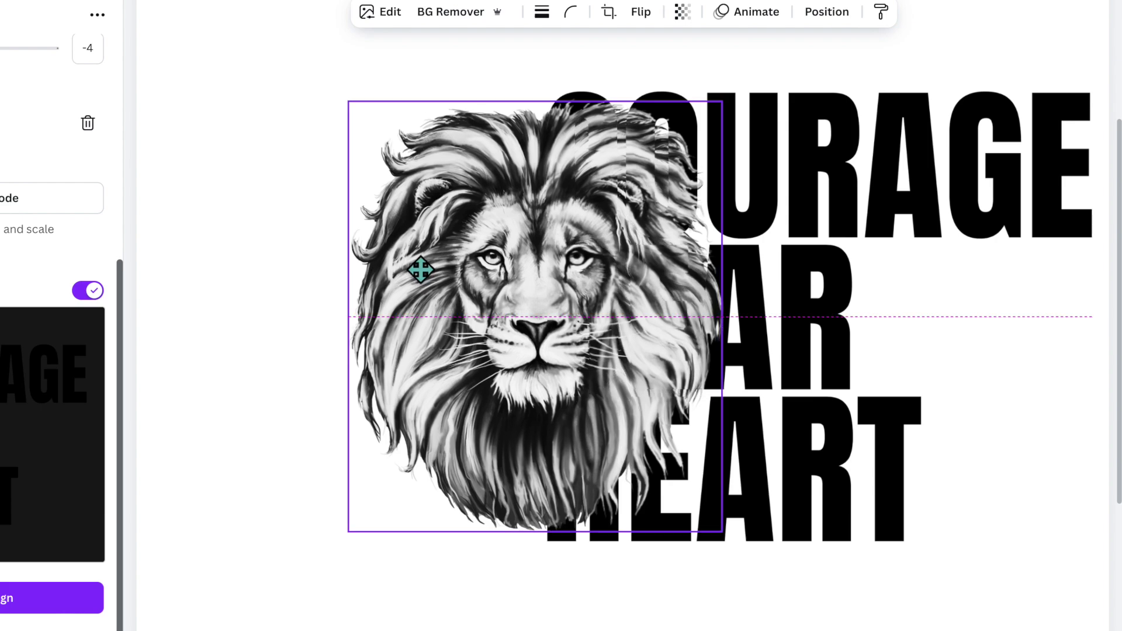
{"action": "left_click_drag", "start_coordinate": [421, 270], "coordinate": [421, 270]}
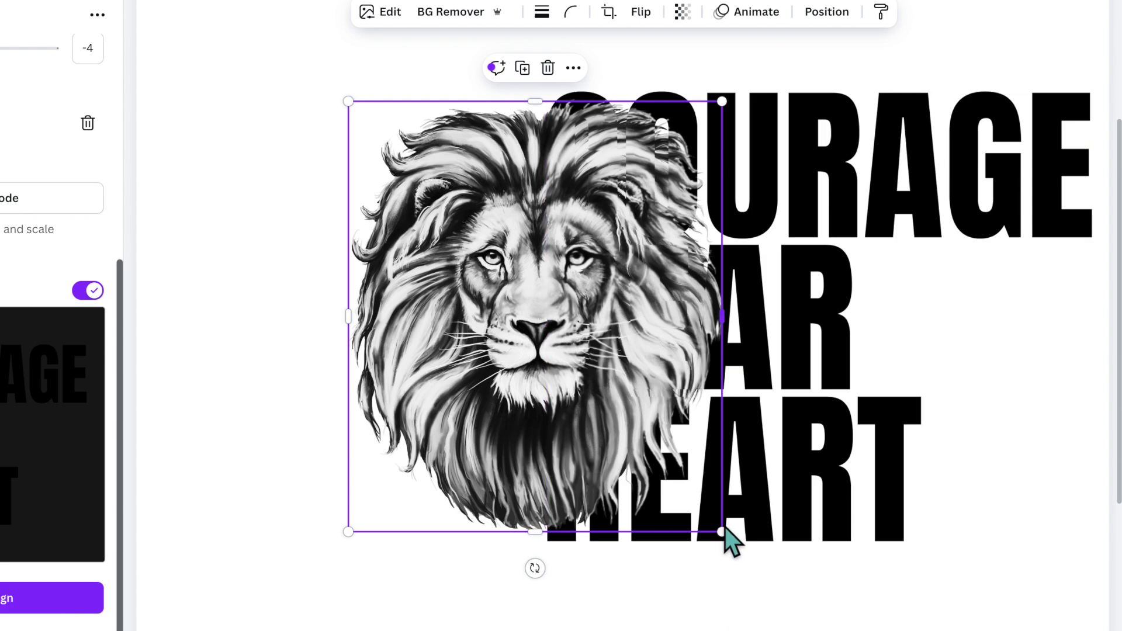
{"action": "left_click_drag", "start_coordinate": [724, 528], "coordinate": [722, 526]}
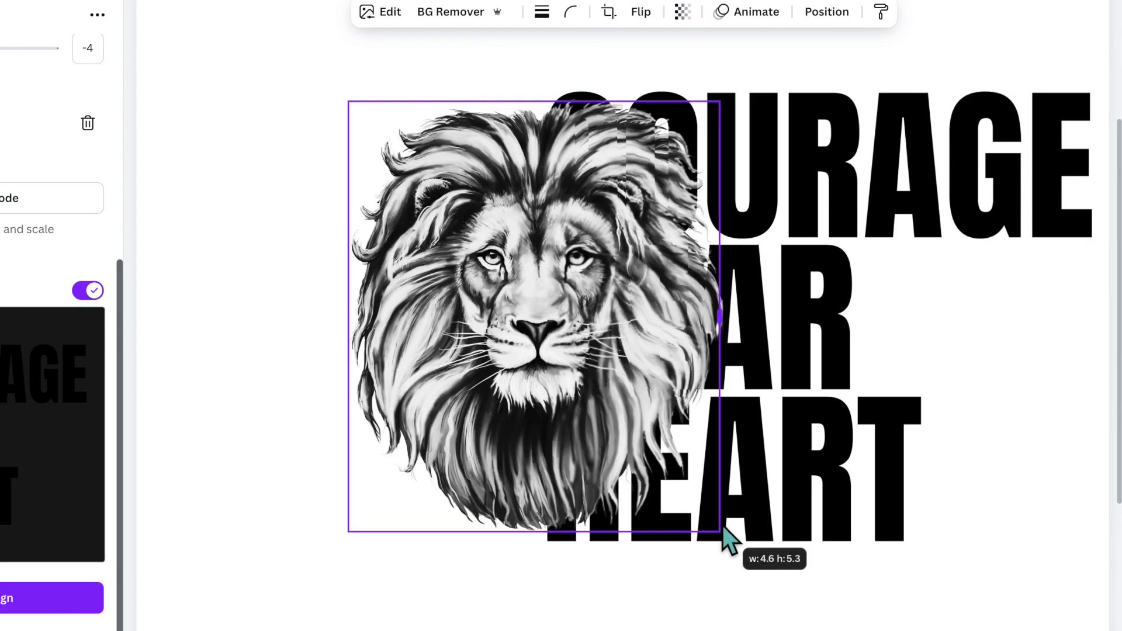
{"action": "left_click_drag", "start_coordinate": [722, 526], "coordinate": [722, 527]}
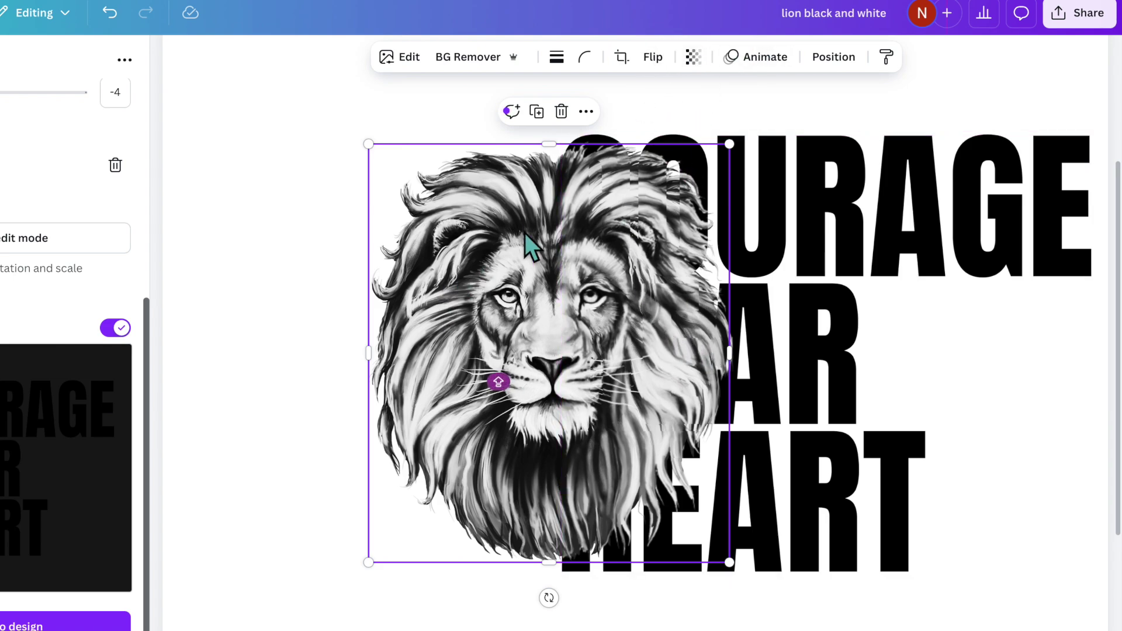
Step: Lower the lion's transparency to 63 to check its alignment with the letters, and restore full opacity
{"action": "left_click", "coordinate": [702, 55]}
{"action": "left_click_drag", "start_coordinate": [734, 121], "coordinate": [688, 130]}
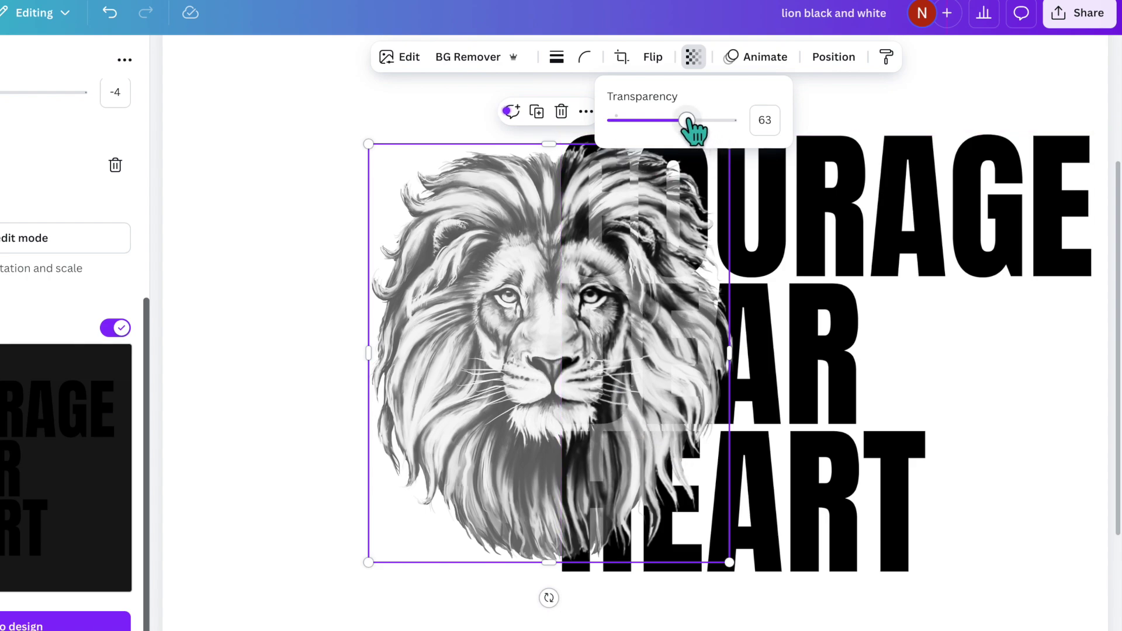
{"action": "left_click_drag", "start_coordinate": [689, 121], "coordinate": [738, 122]}
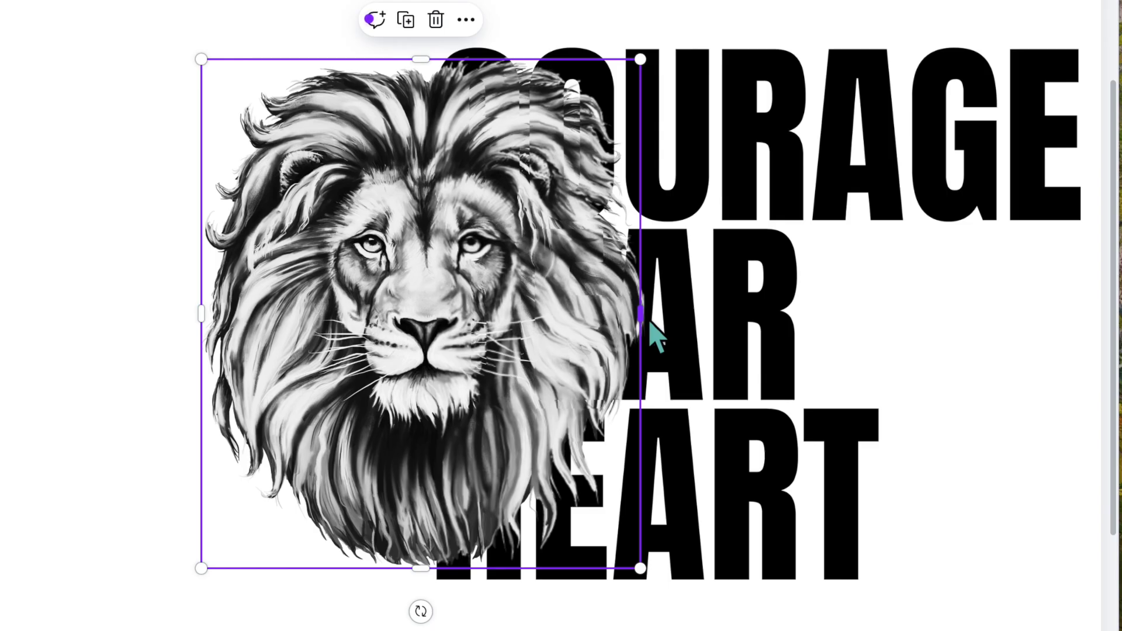
Step: Crop away the right half of the lion image up to the left edge of the letters, refining the crop line at the nose
{"action": "left_click_drag", "start_coordinate": [647, 320], "coordinate": [510, 305]}
{"action": "left_click_drag", "start_coordinate": [483, 303], "coordinate": [435, 295]}
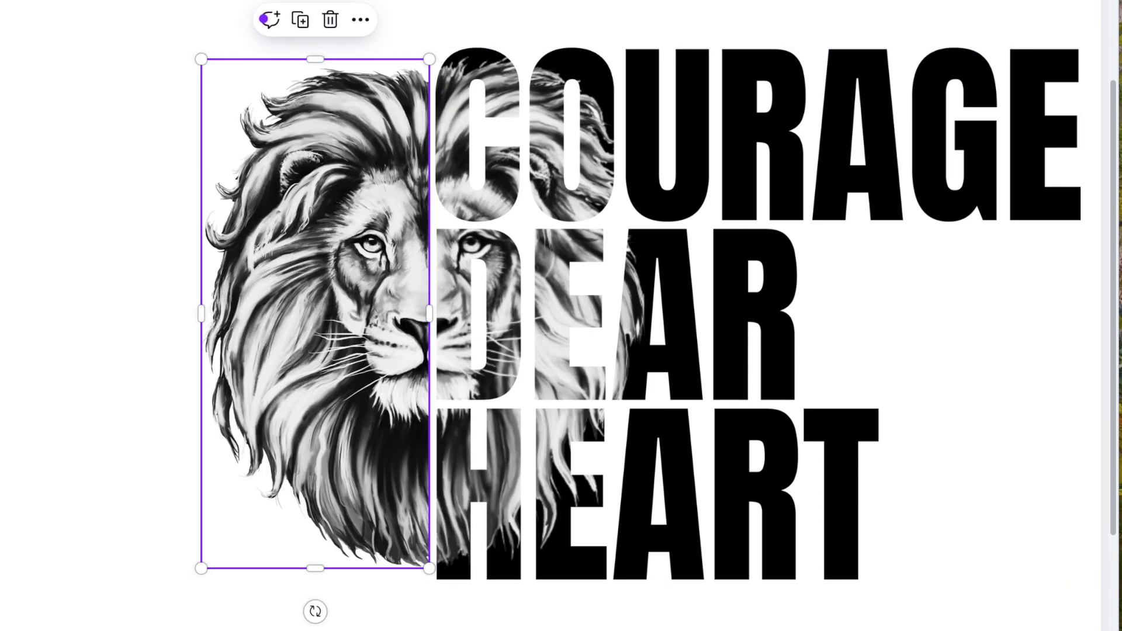
{"action": "scroll", "coordinate": [411, 254], "scroll_direction": "up", "scroll_amount": 5}
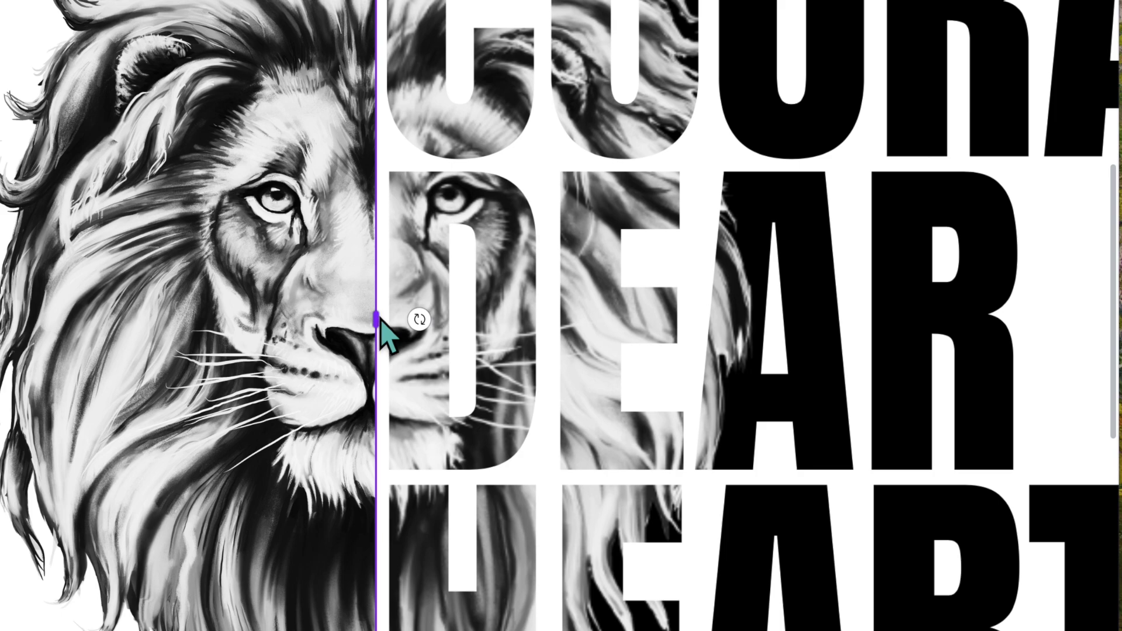
{"action": "left_click_drag", "start_coordinate": [376, 320], "coordinate": [383, 321]}
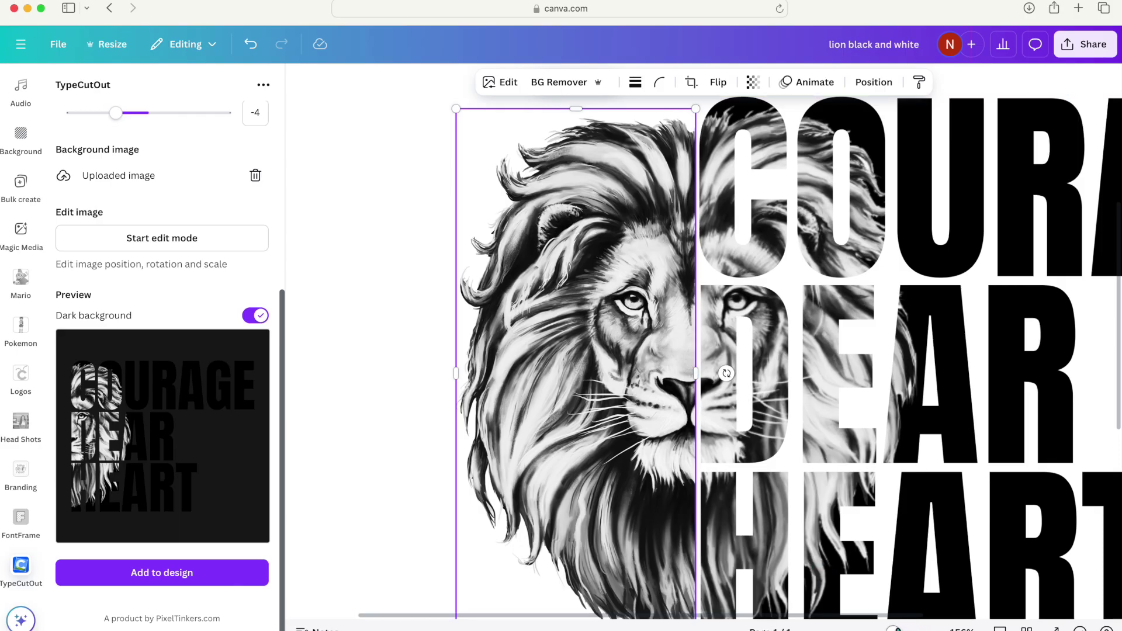
Step: Select the half lion and the text cutout together and enlarge them proportionally to nearly fill the page width
{"action": "left_click_drag", "start_coordinate": [892, 628], "coordinate": [869, 626]}
{"action": "left_click", "coordinate": [836, 599]}
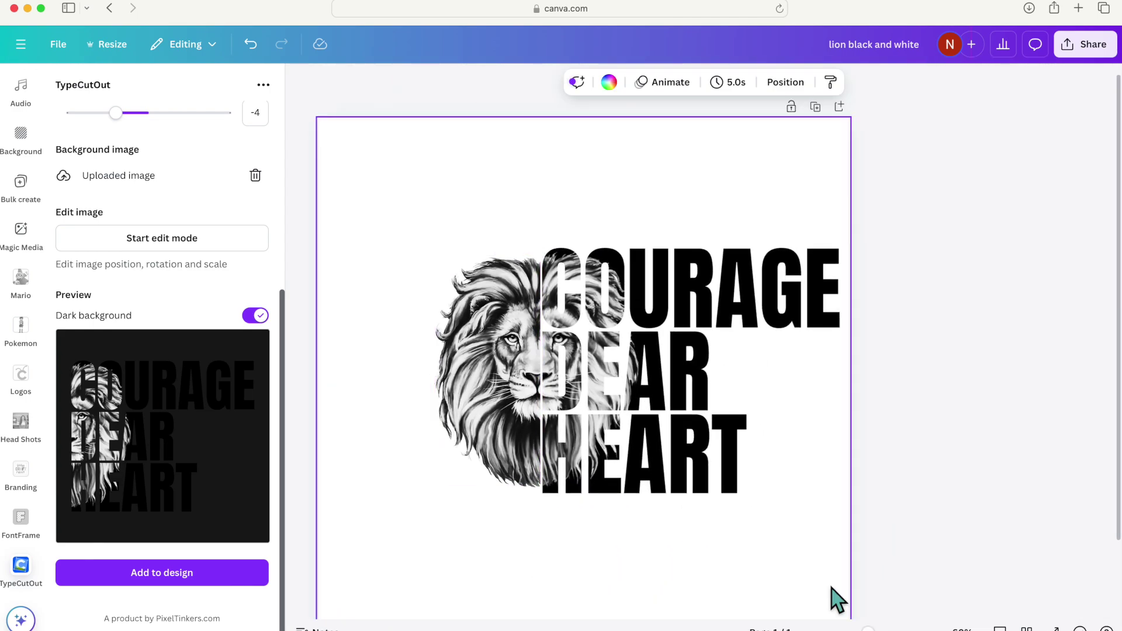
{"action": "left_click_drag", "start_coordinate": [406, 184], "coordinate": [606, 422]}
{"action": "left_click_drag", "start_coordinate": [437, 493], "coordinate": [326, 531]}
{"action": "left_click", "coordinate": [705, 178]}
{"action": "scroll", "coordinate": [705, 178], "scroll_direction": "down", "scroll_amount": 1}
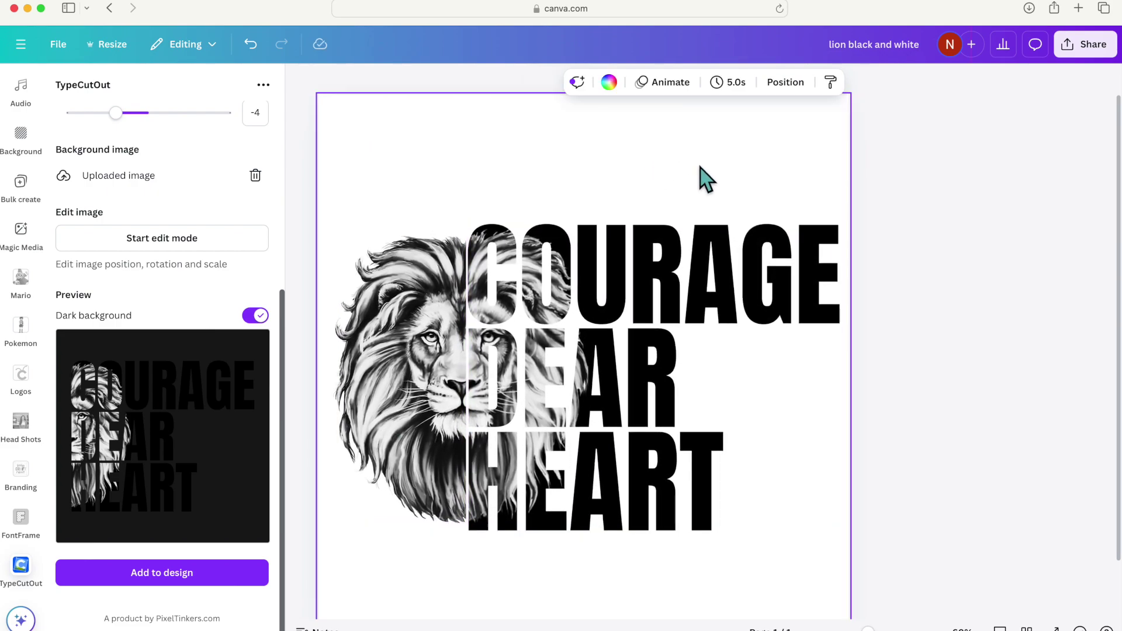
Step: Set the page background to the light tan from the colored lion's photo colors
{"action": "scroll", "coordinate": [706, 179], "scroll_direction": "down", "scroll_amount": 1}
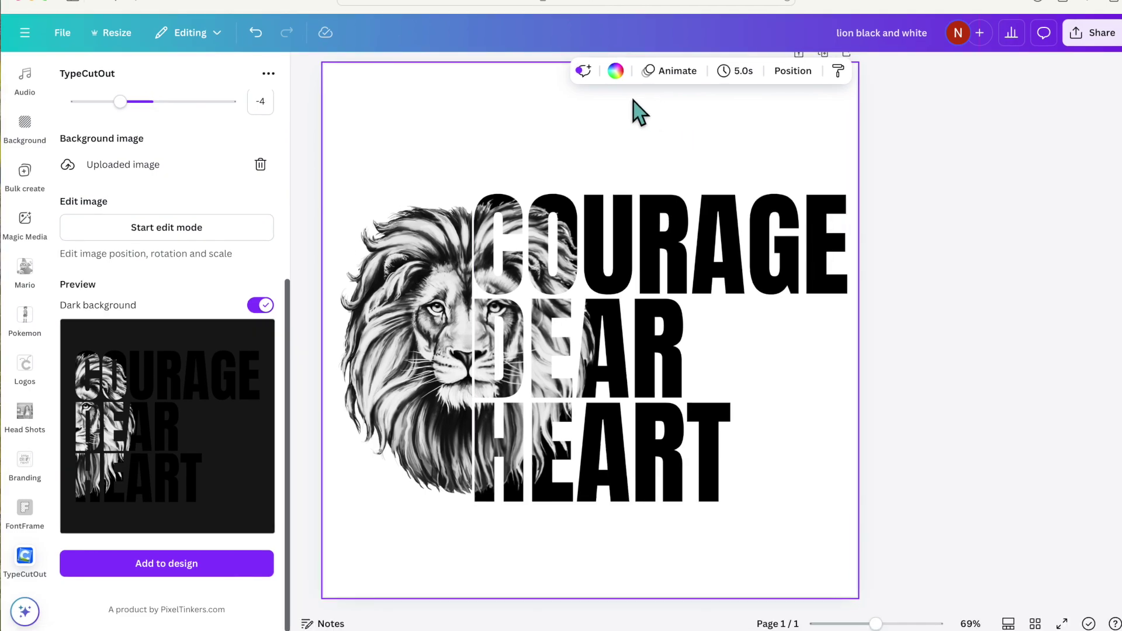
{"action": "left_click", "coordinate": [615, 71]}
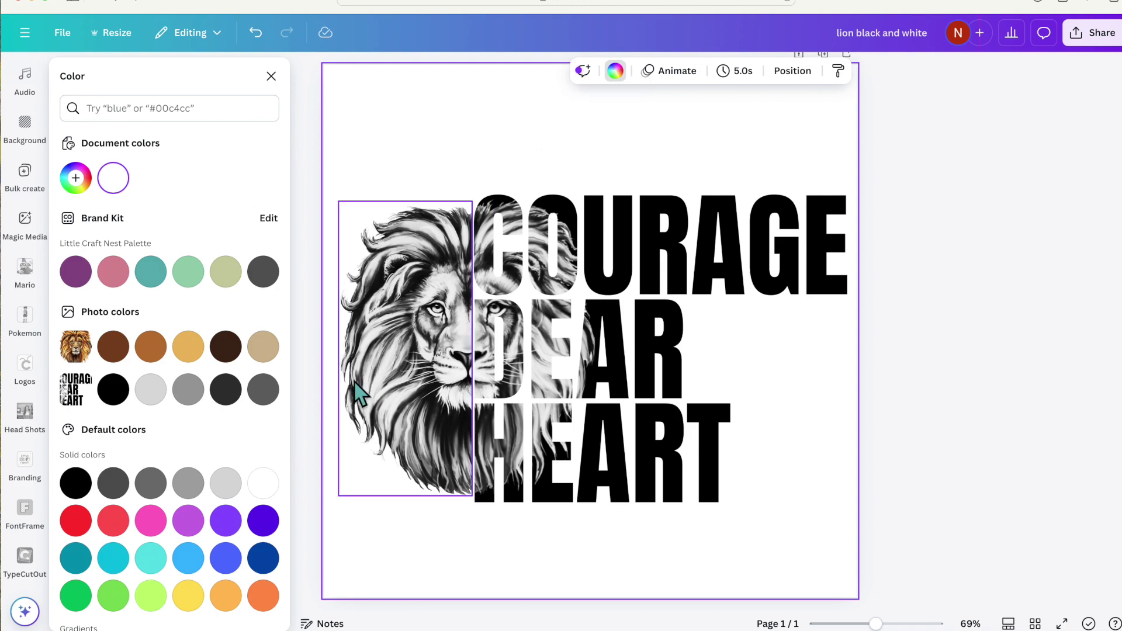
{"action": "left_click", "coordinate": [264, 348]}
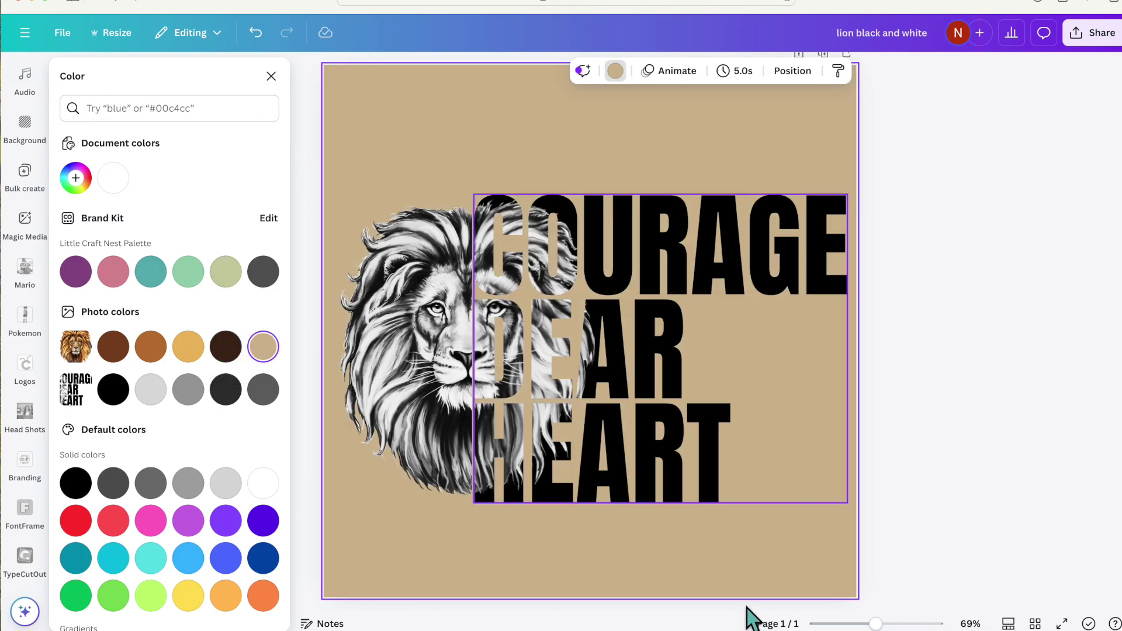